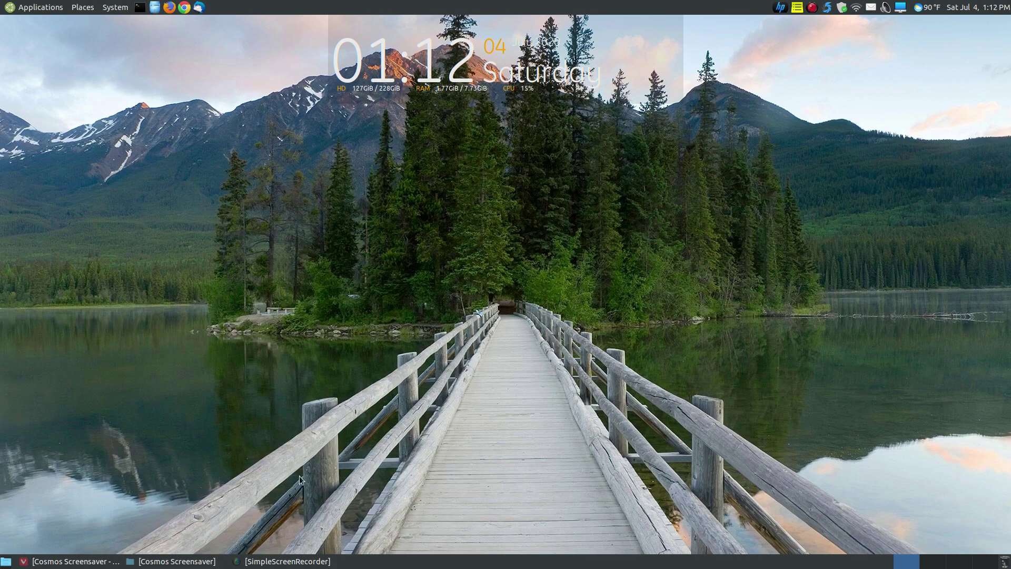
Bring back Vivaldi's Cosmos Screensaver tutorial and scroll to the original /usr/share/backgrounds/cosmos/ file list.
click(71, 561)
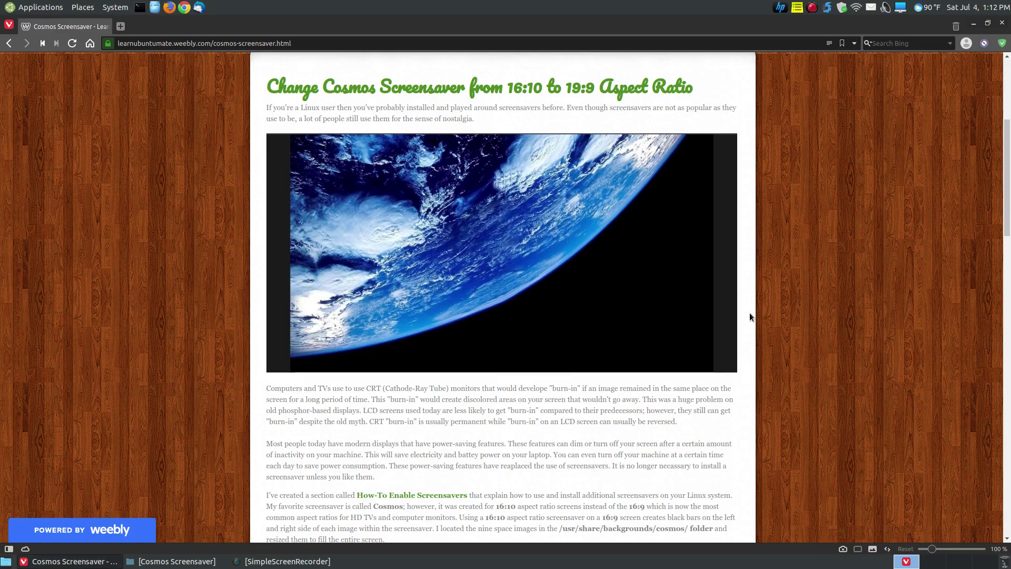
scroll(750, 313, down, 1)
scroll(750, 312, down, 1)
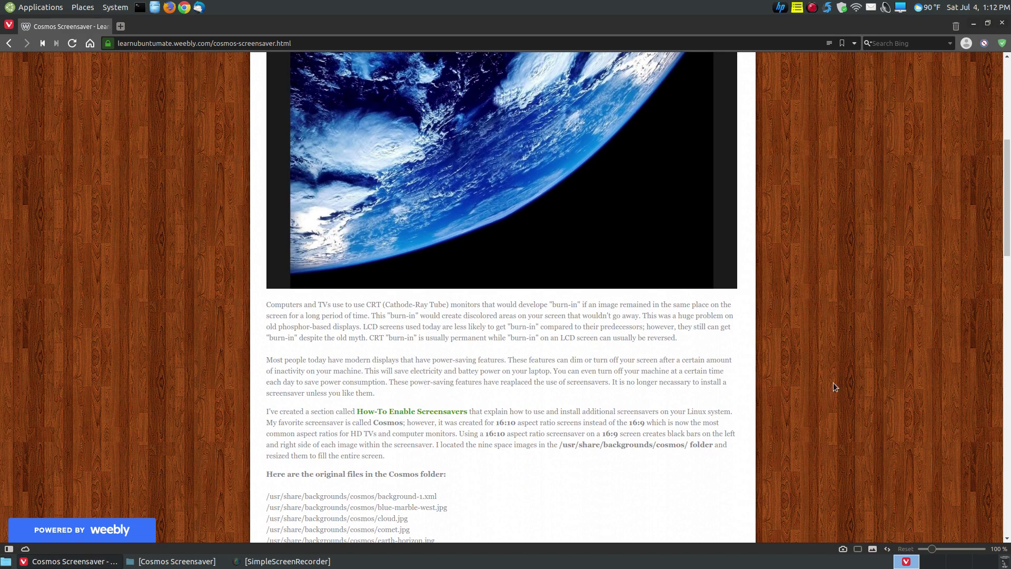
scroll(834, 387, down, 1)
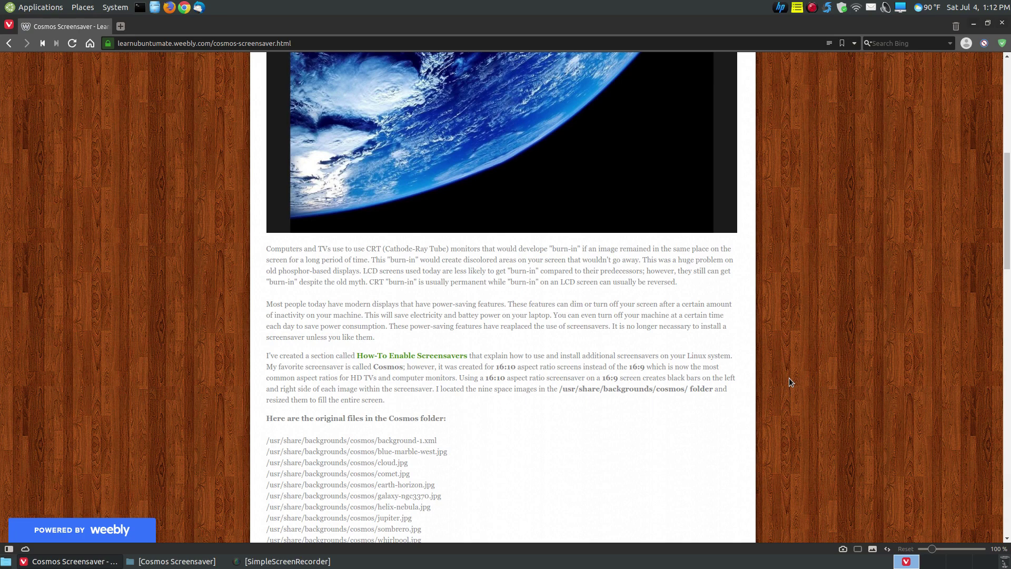
scroll(789, 378, down, 3)
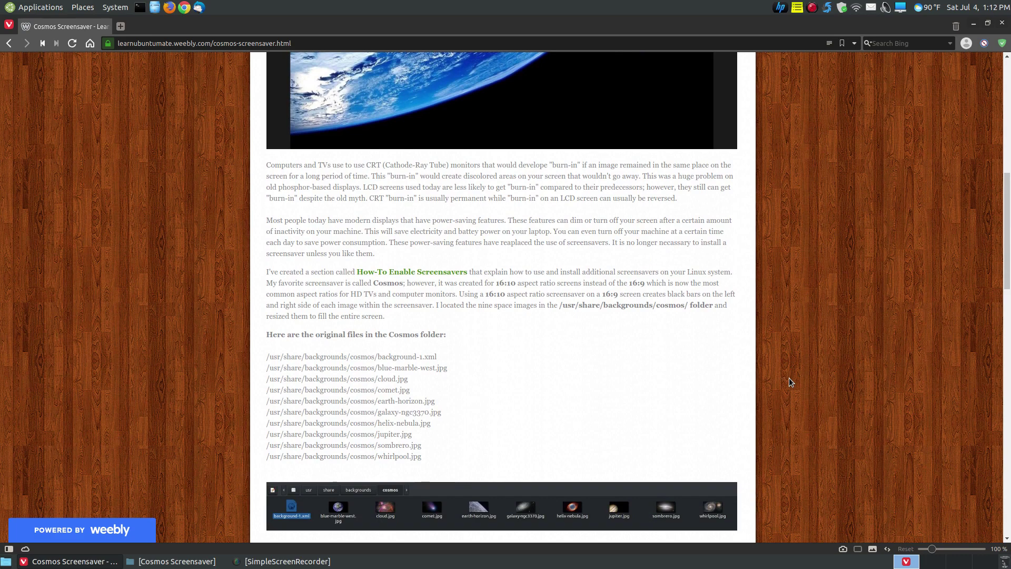
scroll(788, 377, up, 8)
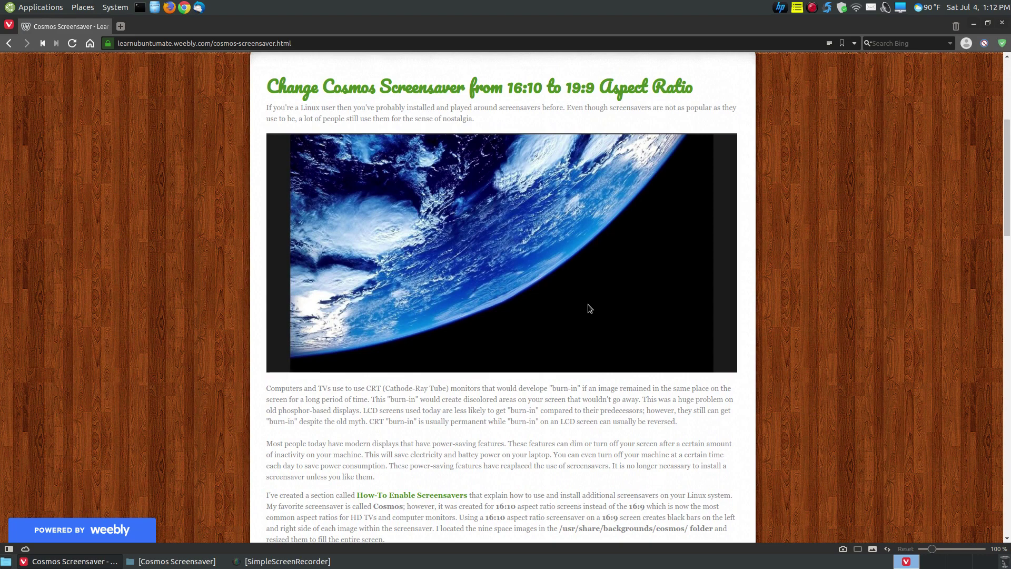
scroll(588, 305, down, 1)
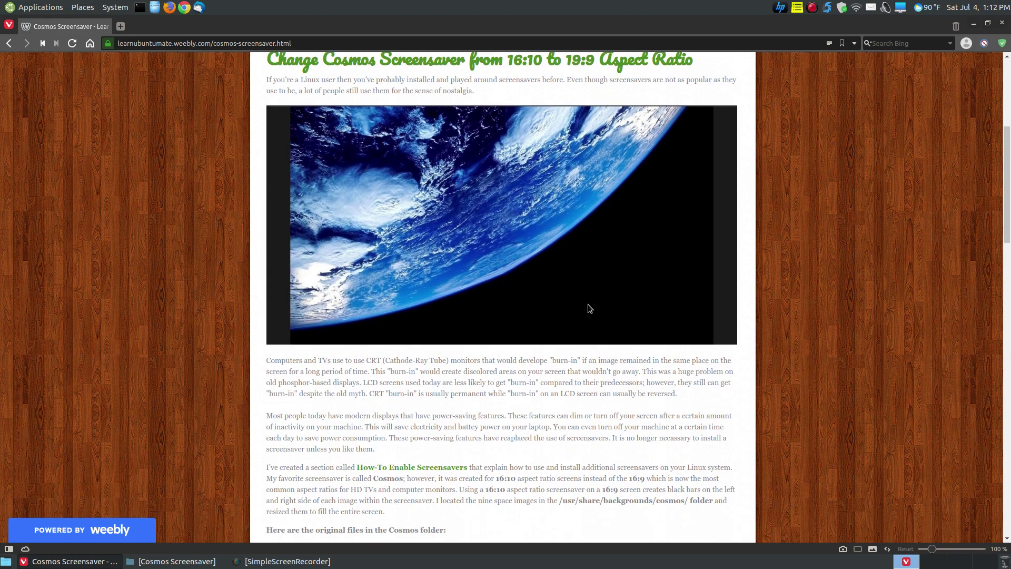
scroll(588, 305, down, 1)
scroll(587, 304, up, 1)
scroll(588, 309, down, 1)
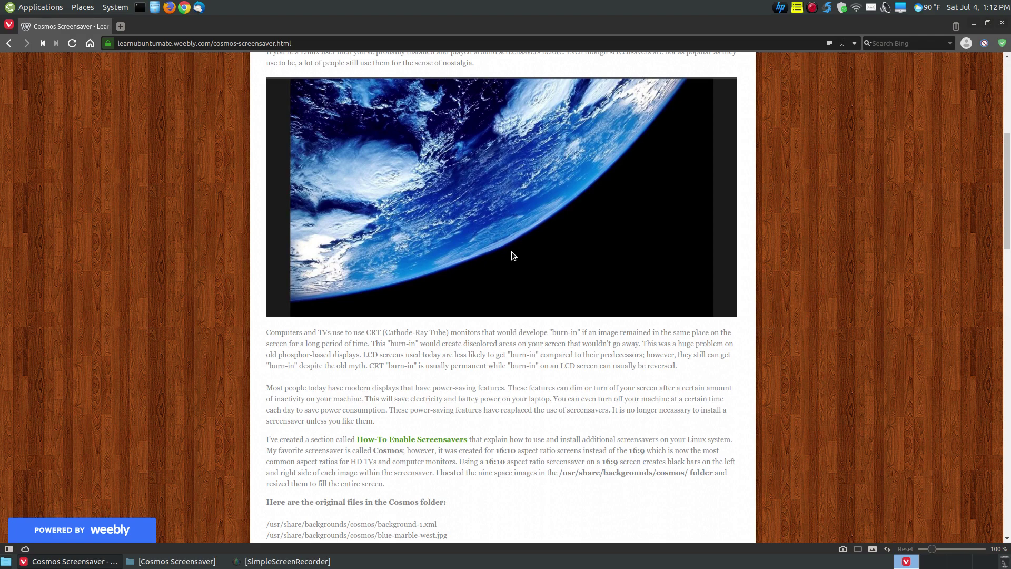
scroll(512, 255, up, 2)
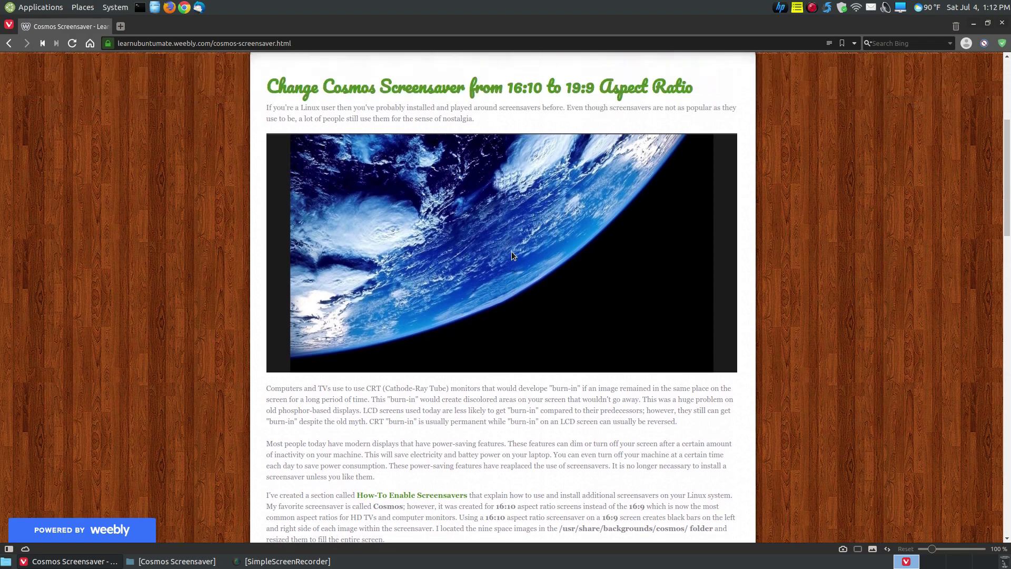
scroll(512, 255, down, 4)
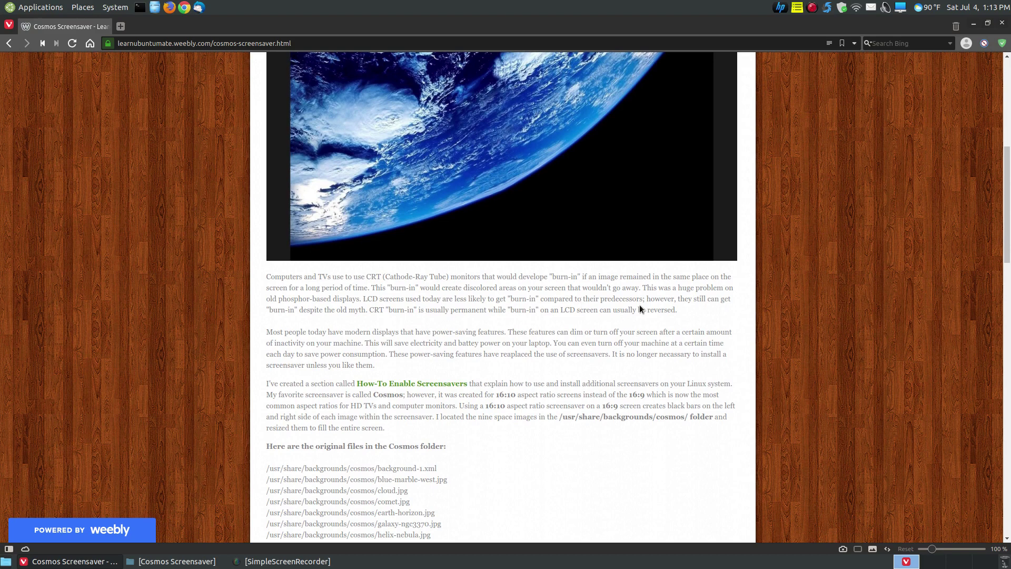
scroll(639, 309, down, 5)
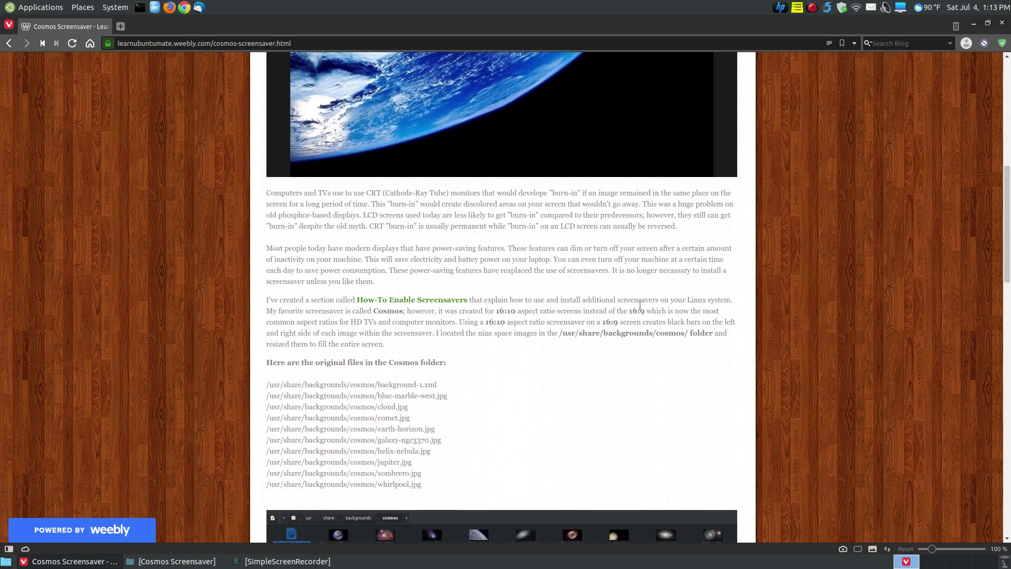
scroll(640, 304, down, 6)
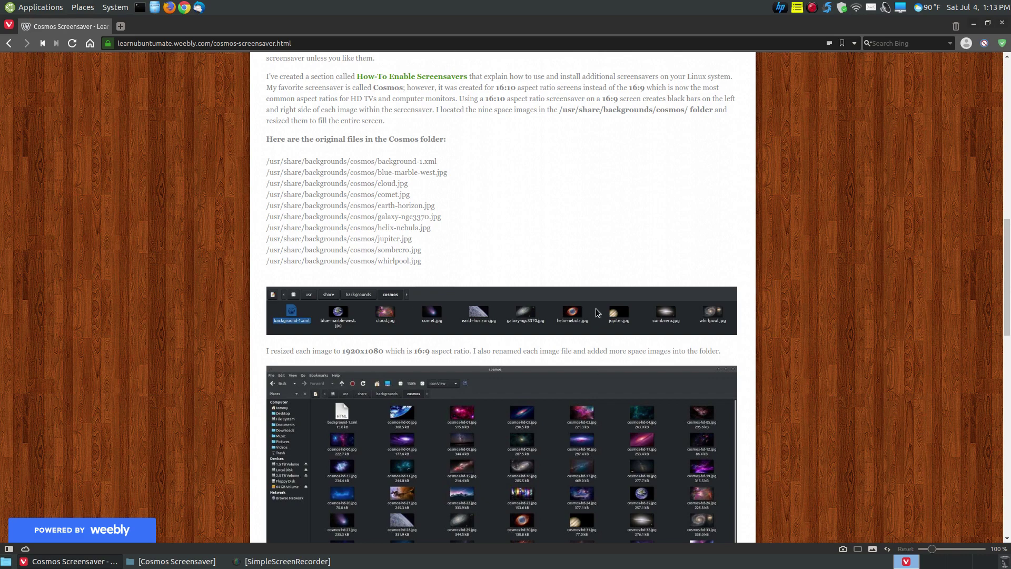
Scroll the tutorial down to the screen resolution and aspect-ratio table above the Dropbox links.
scroll(596, 308, down, 3)
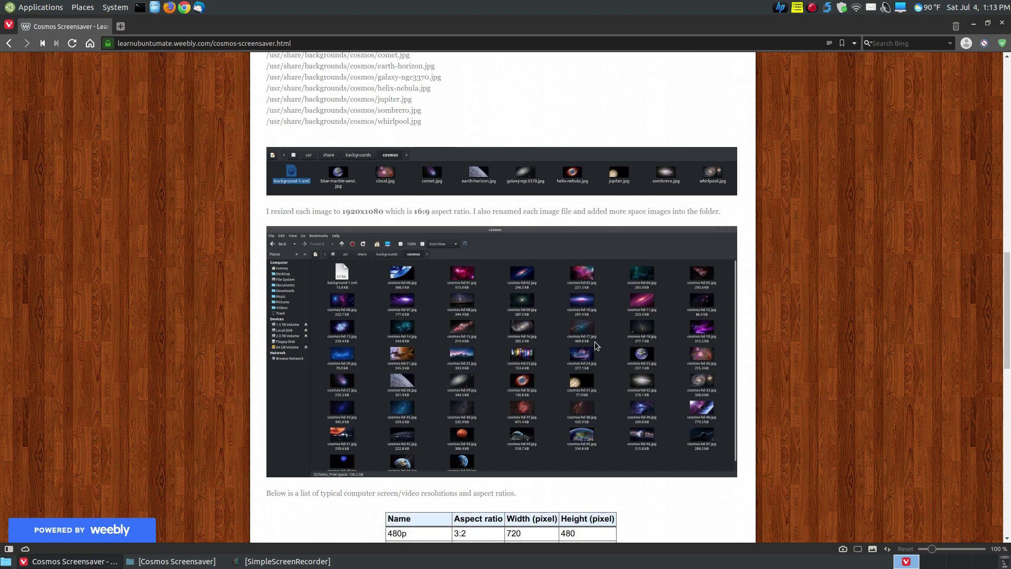
scroll(589, 330, down, 2)
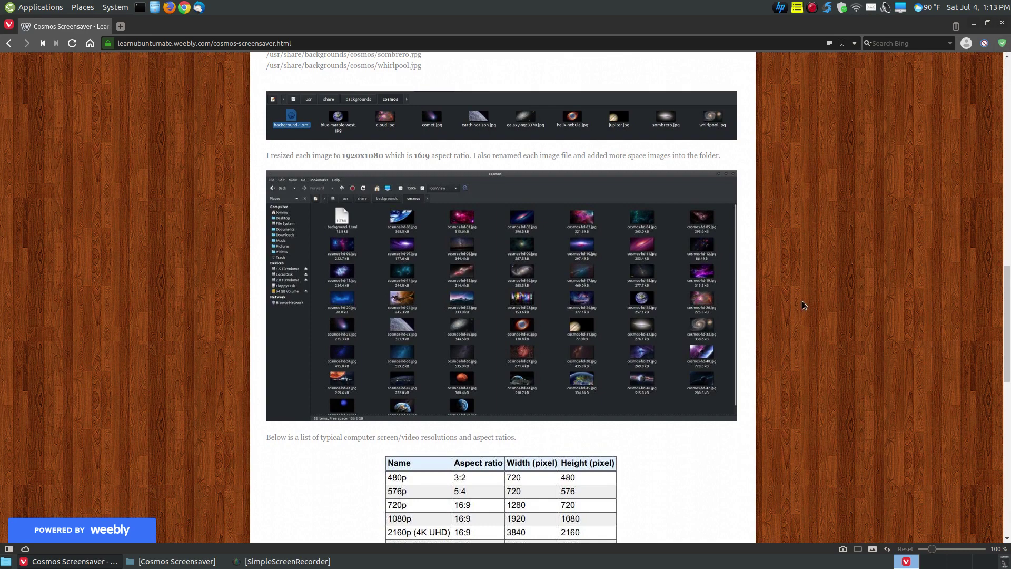
scroll(697, 295, down, 2)
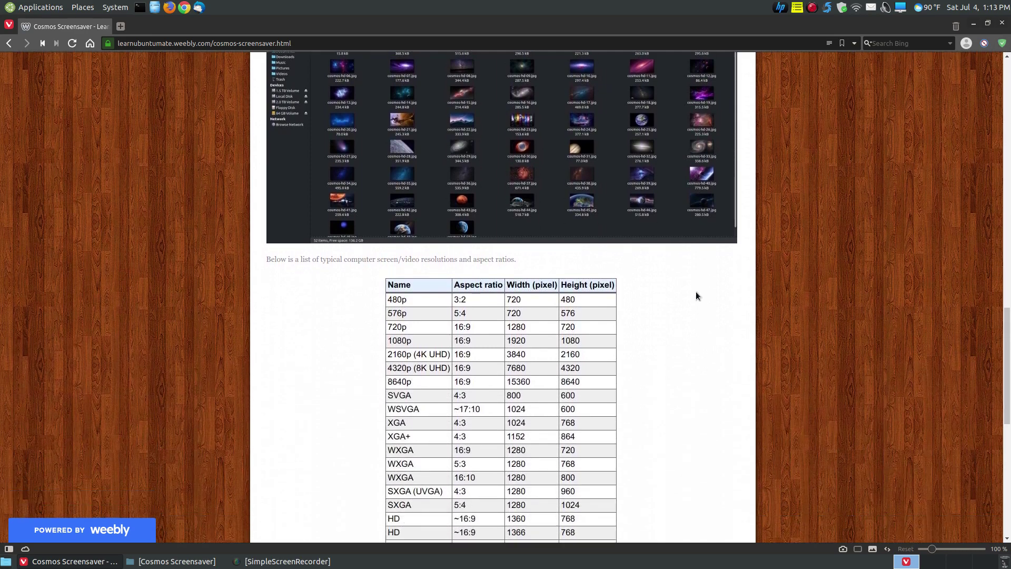
scroll(696, 296, down, 4)
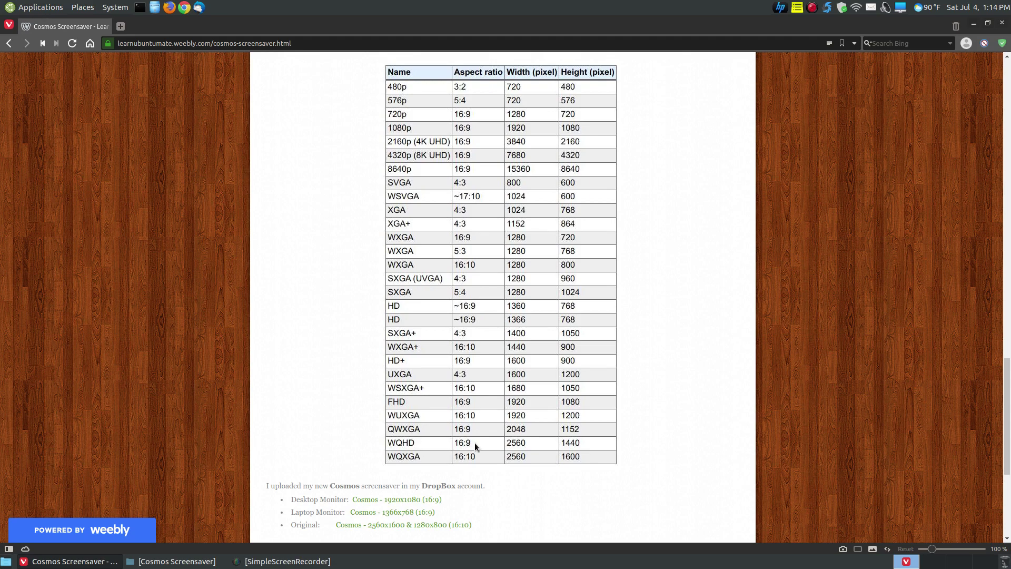
scroll(800, 425, down, 1)
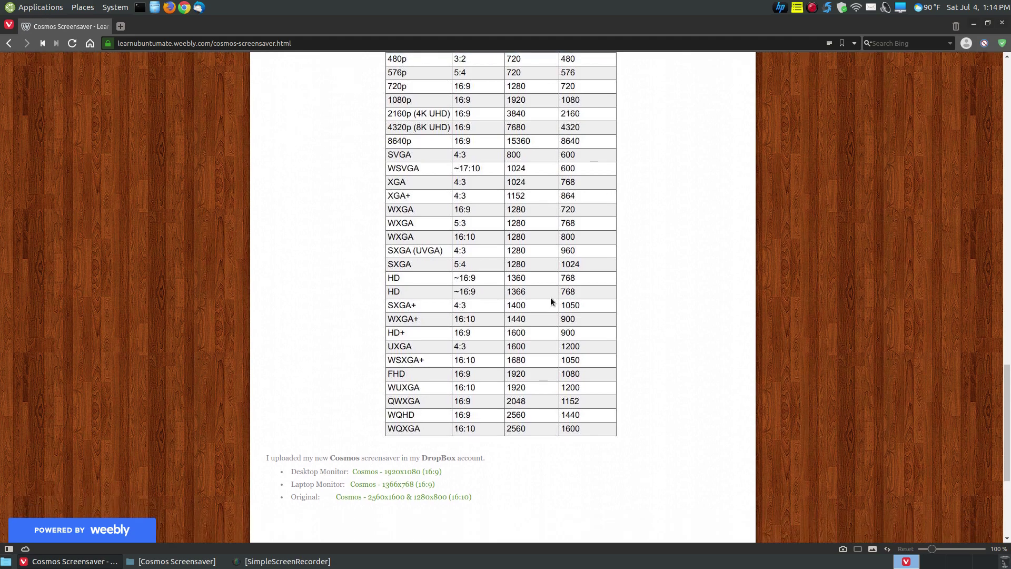
scroll(546, 349, up, 2)
Confirm in System Profiler and Benchmark's Display section that the screen is 1920x1080, then close it.
click(41, 6)
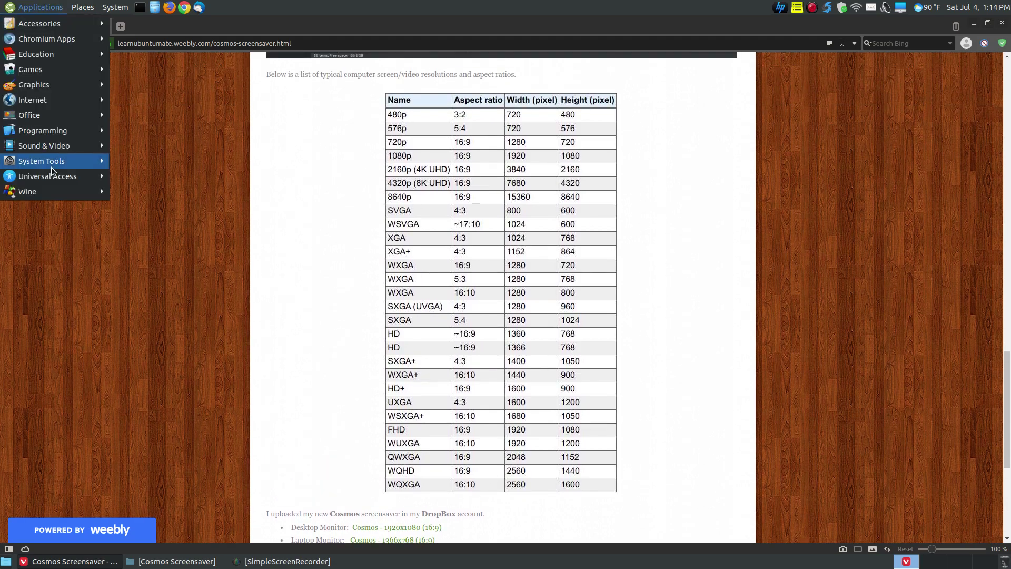
mouse_move(104, 162)
click(179, 484)
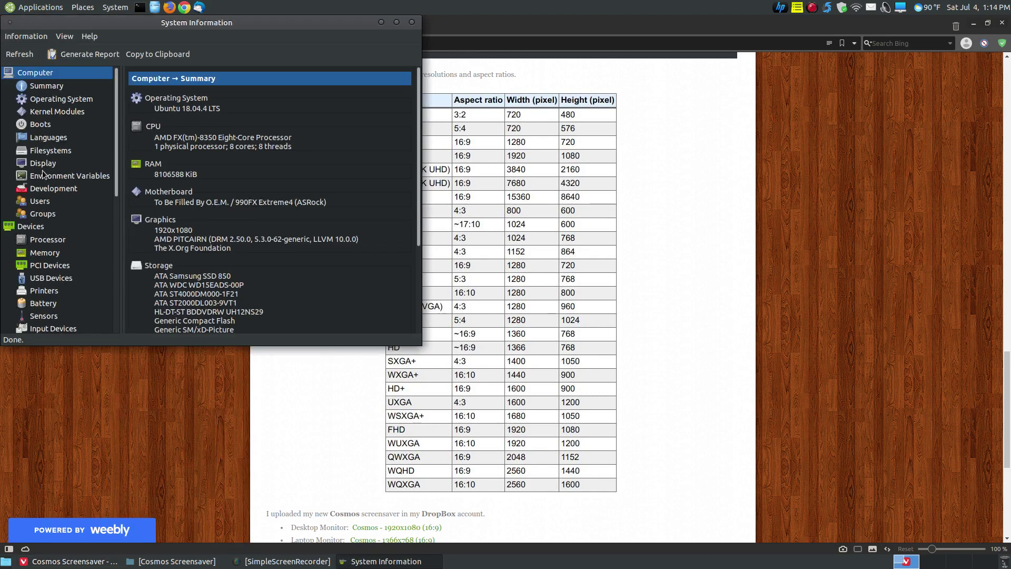
click(43, 166)
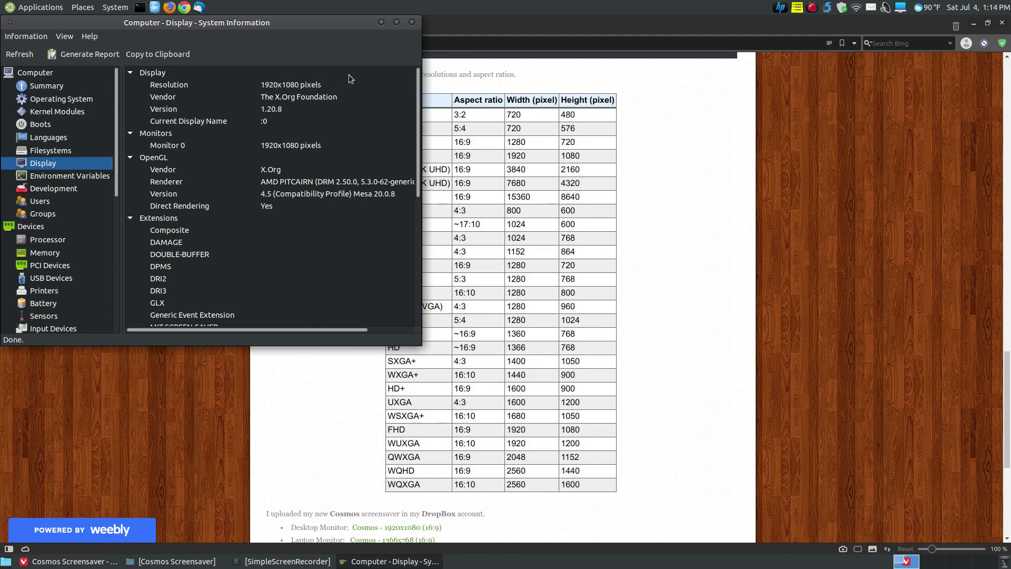
click(412, 22)
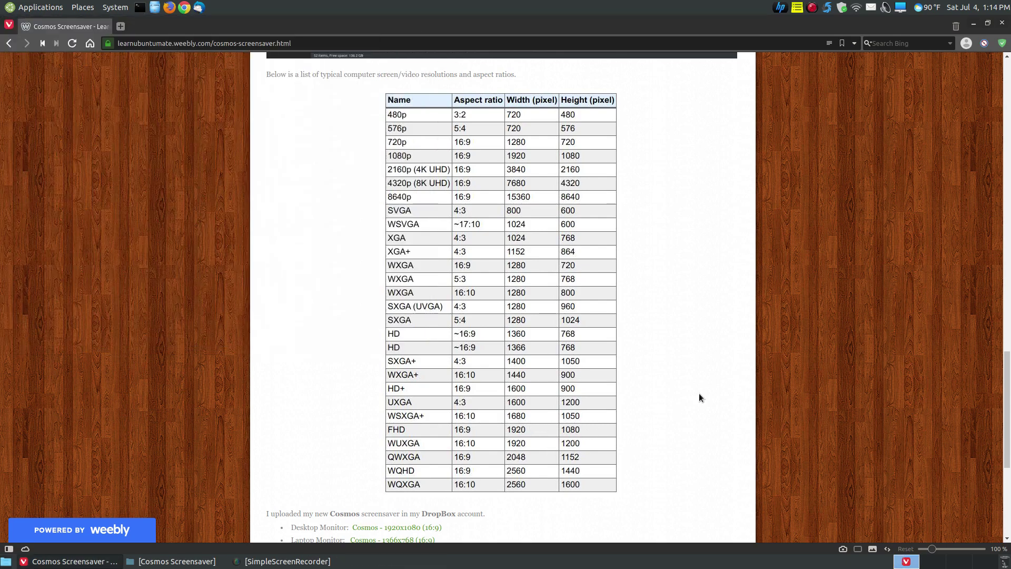
Scroll to the Dropbox download links at the bottom, then back up to the original Cosmos file list.
scroll(699, 397, down, 4)
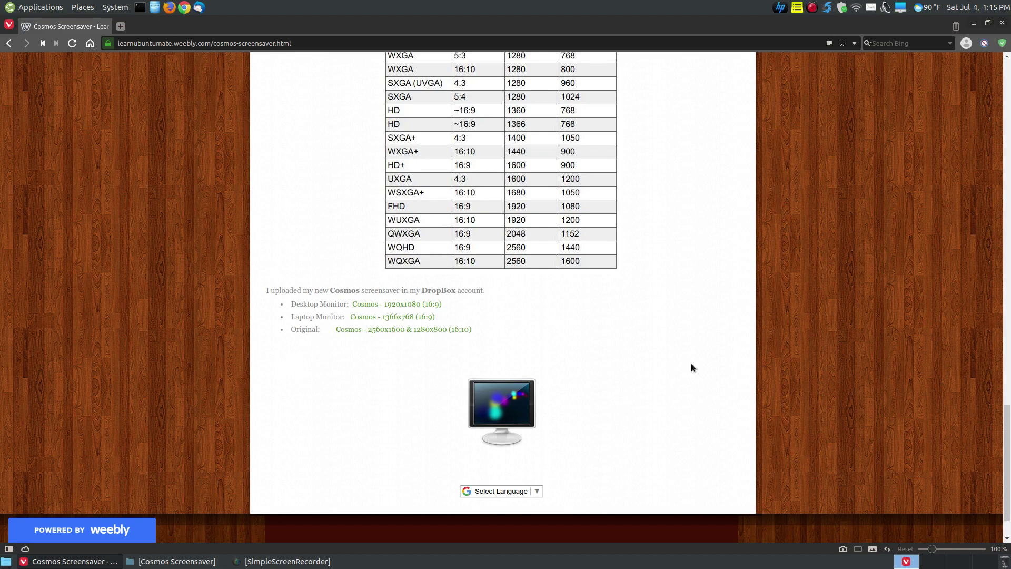
scroll(690, 365, up, 10)
scroll(688, 365, up, 4)
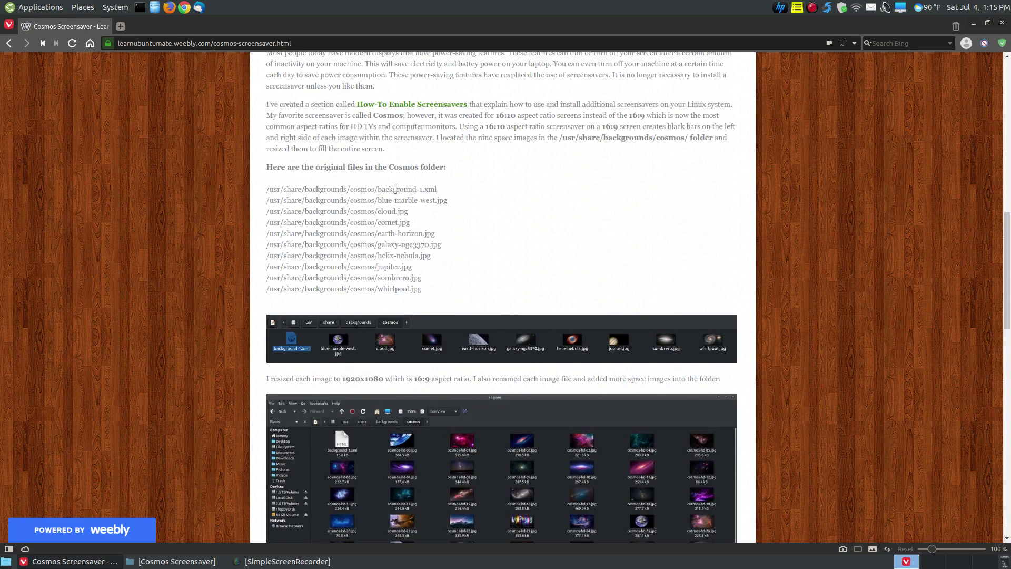
Open Caja and browse from File System through usr, share and backgrounds into cosmos.
click(154, 7)
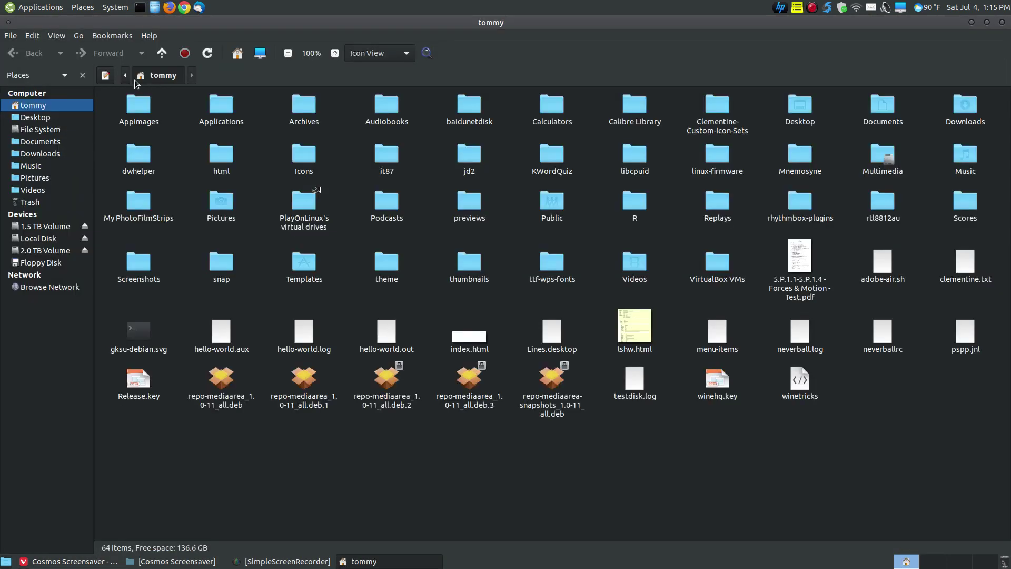
click(125, 76)
click(140, 76)
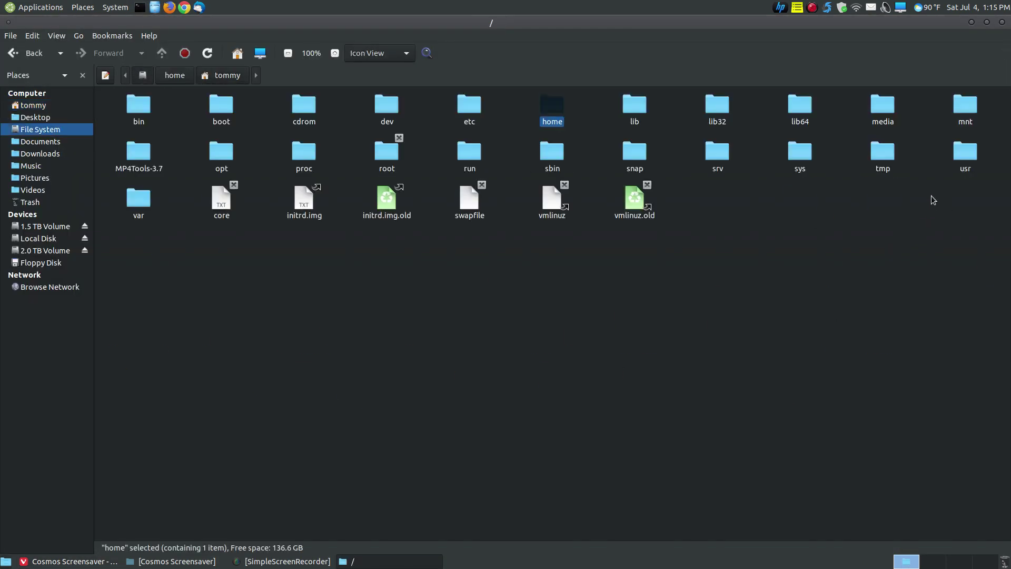
double_click(968, 164)
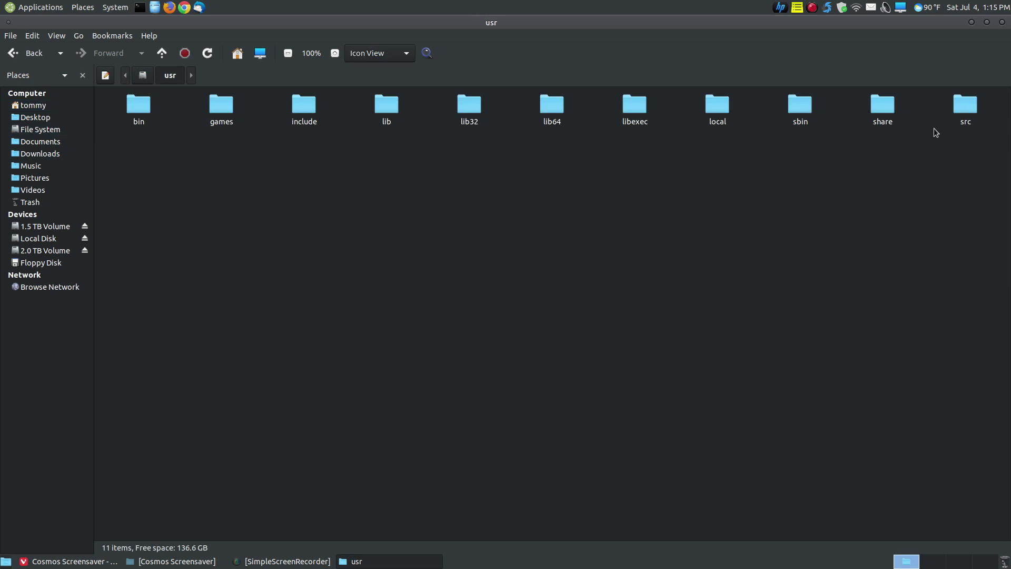
double_click(884, 118)
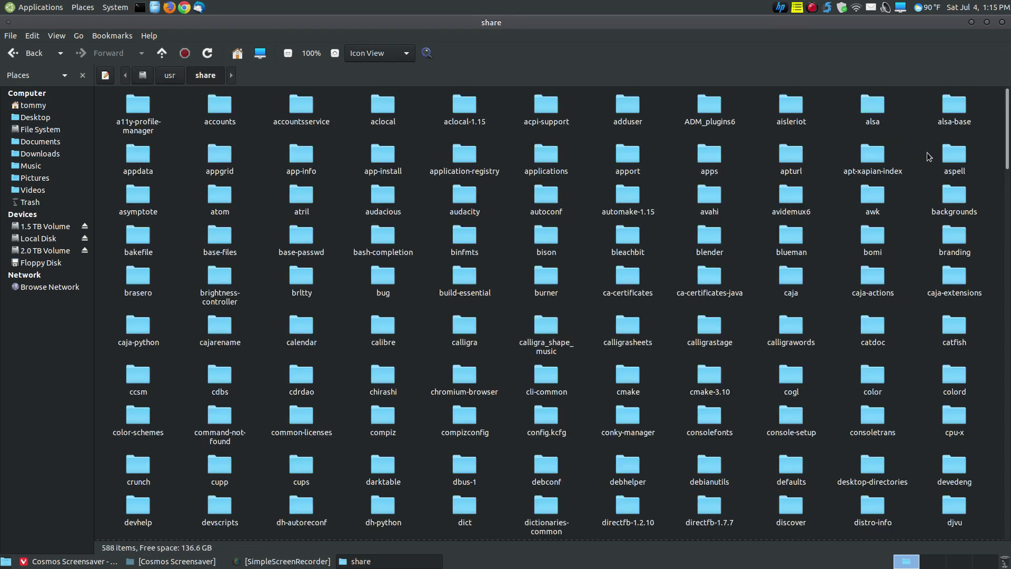
double_click(950, 203)
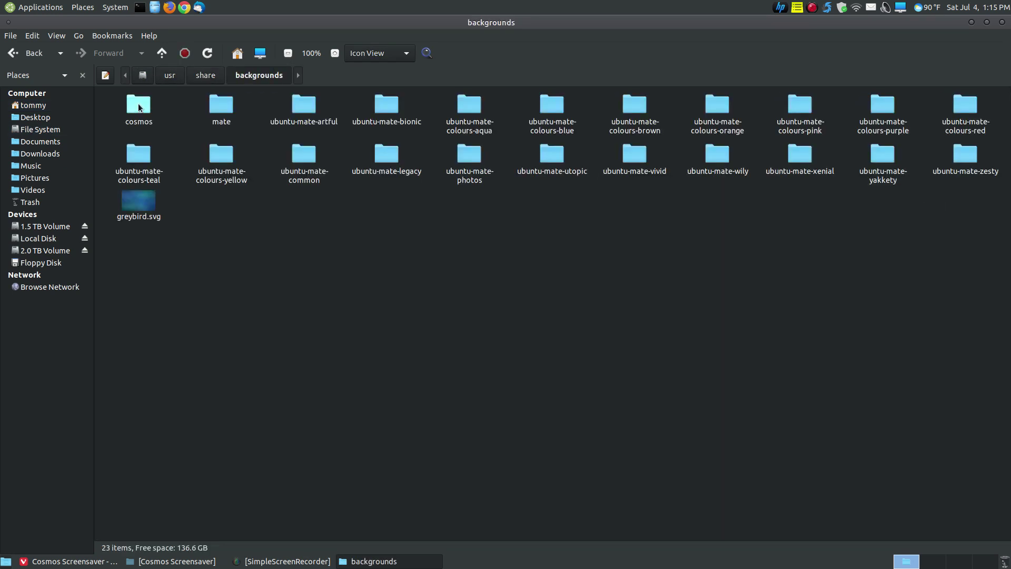
click(140, 107)
double_click(141, 108)
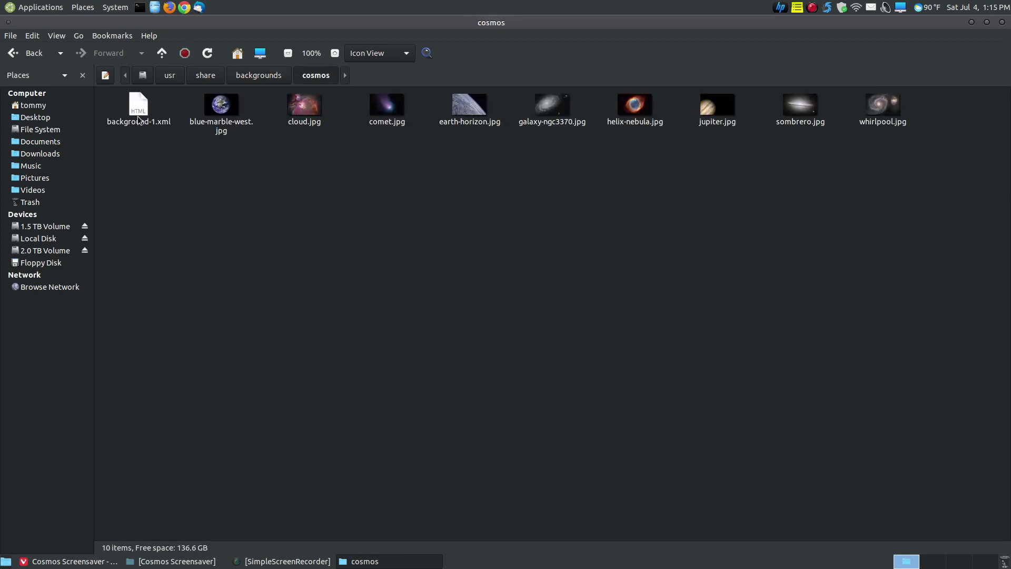
View blue-marble-west.jpg (2560x1600) in Eye of MATE and find WQXGA 16:10 in the browser's resolution table.
double_click(216, 112)
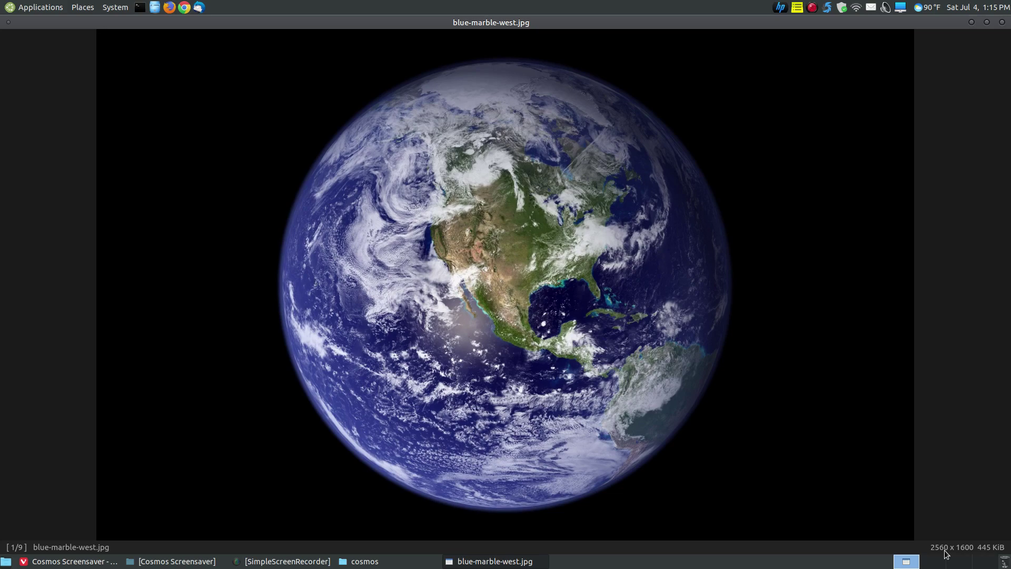
click(63, 562)
scroll(798, 439, down, 10)
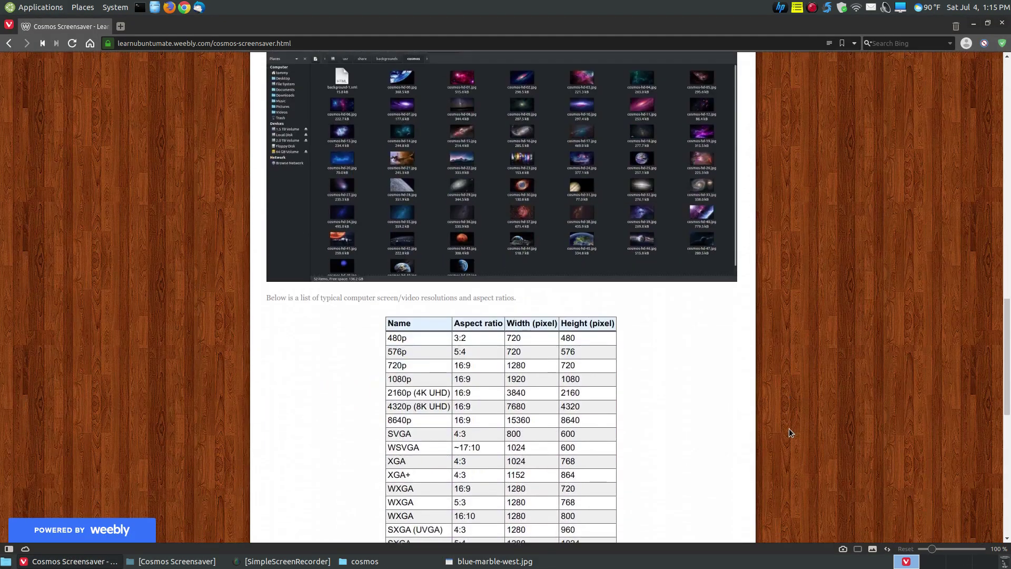
scroll(788, 433, down, 1)
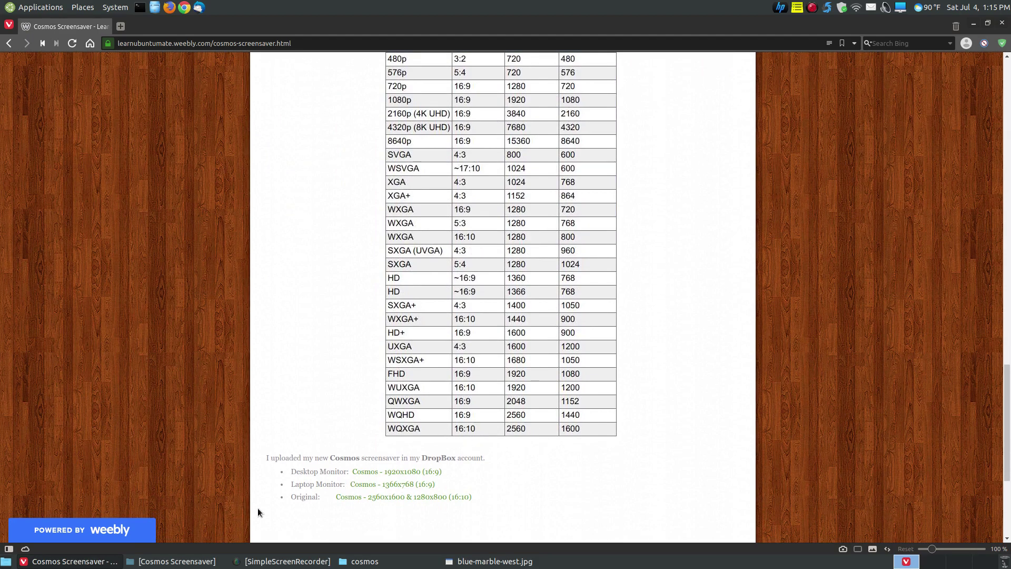
View 16x9.png (1200x677) from the Cosmos Screensaver folder in Eye of MATE, then close it.
click(173, 561)
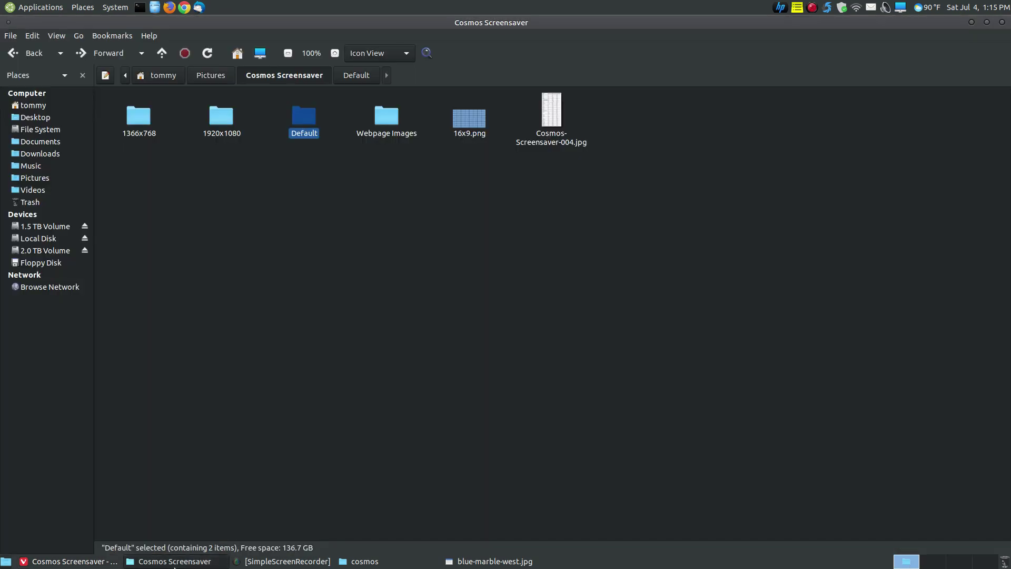
double_click(477, 141)
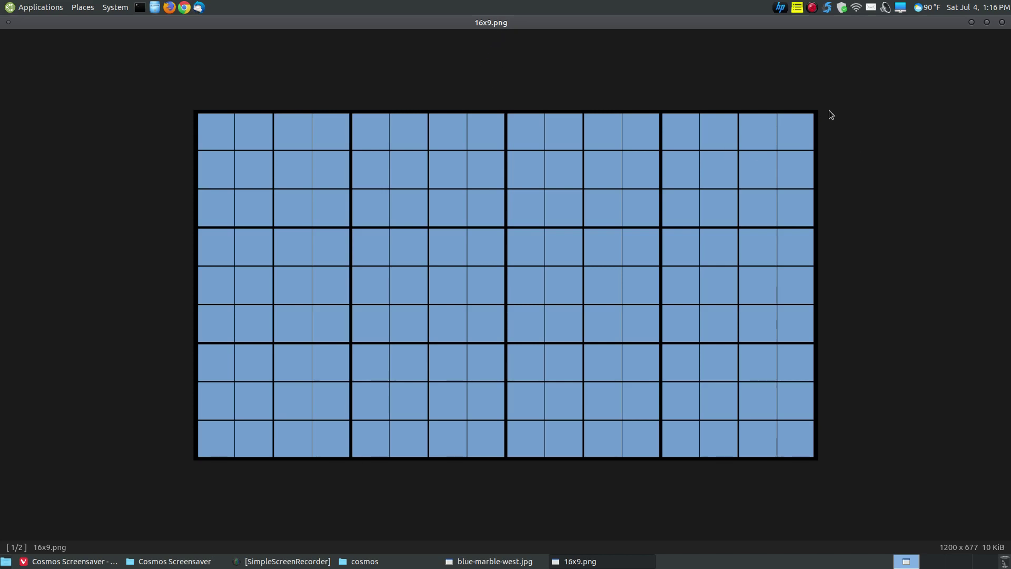
click(1002, 23)
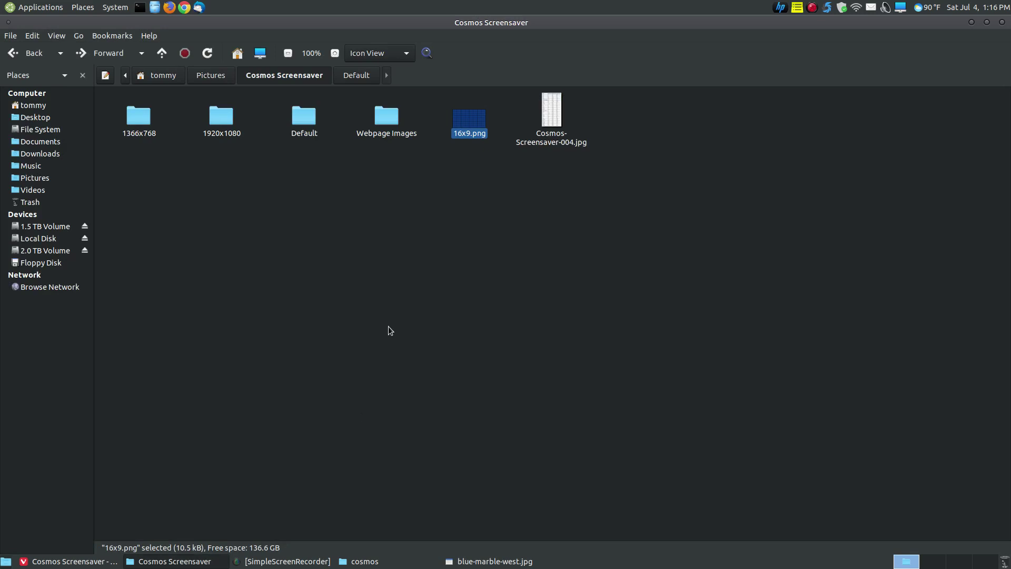
Return to the system cosmos folder and bring up the context menu for background-1.xml.
click(365, 561)
click(147, 124)
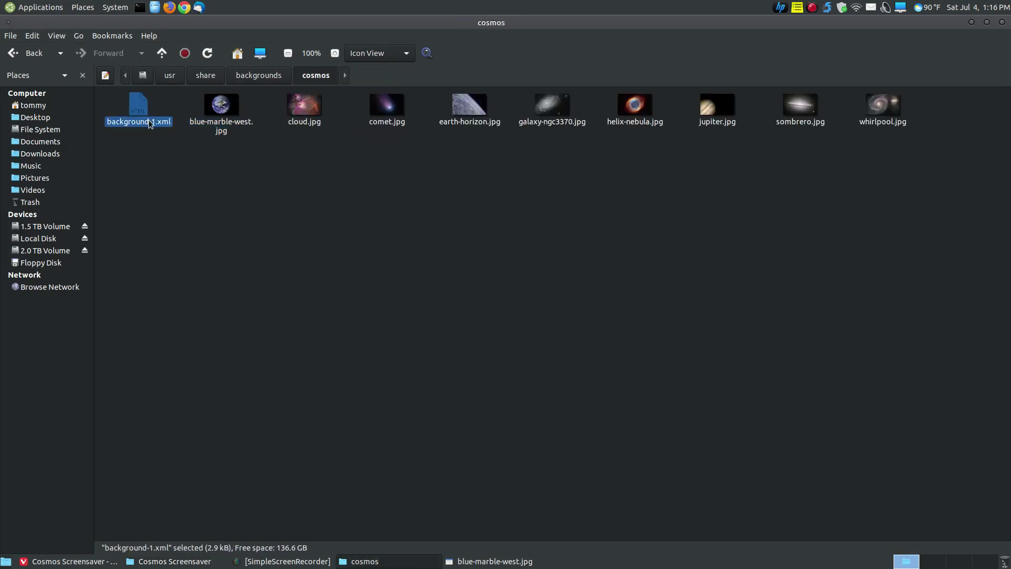
right_click(146, 117)
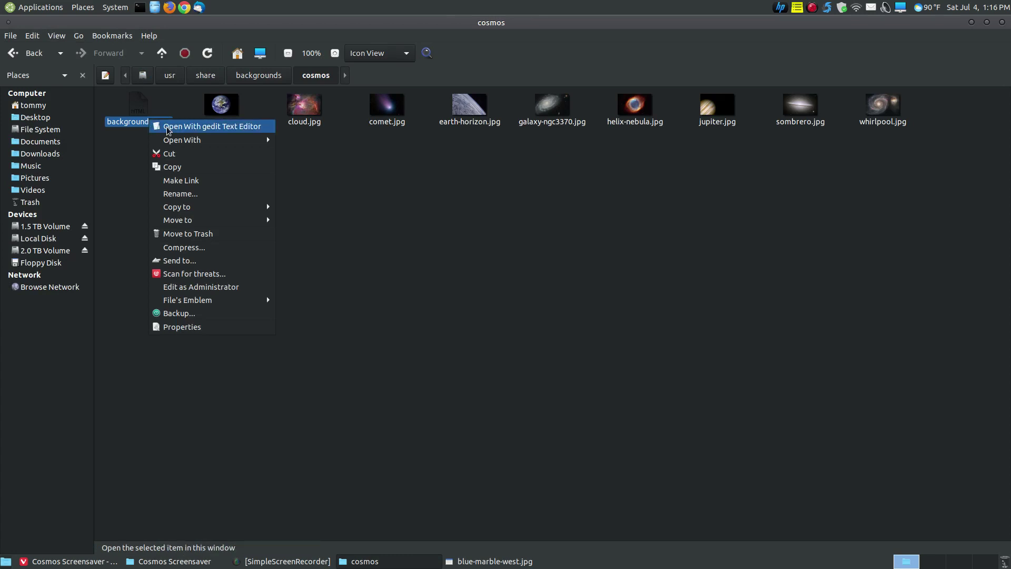
Open background-1.xml in gedit, read its image paths and 1795.0-second durations, then close it.
click(168, 130)
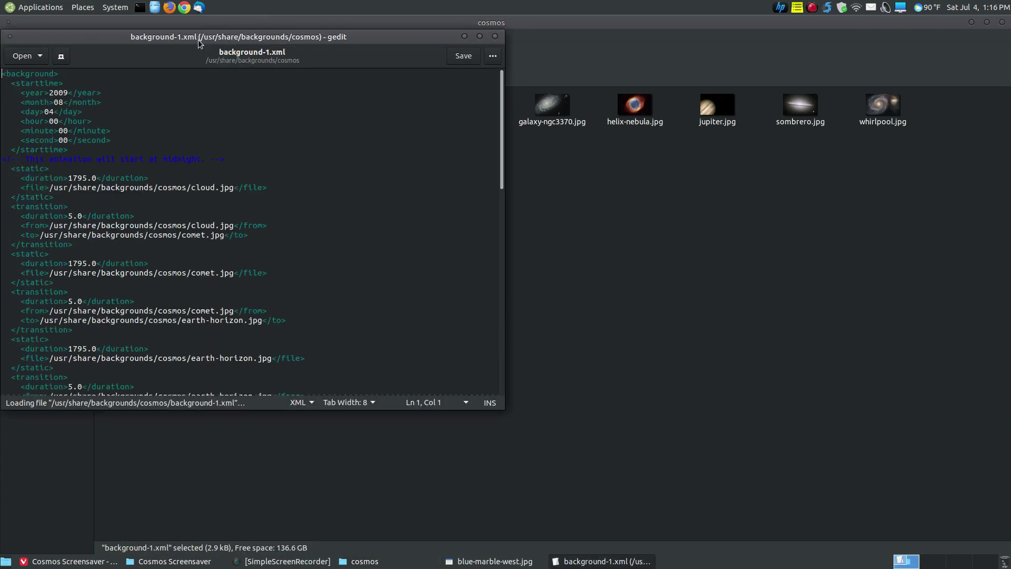
drag(274, 61, 528, 118)
scroll(508, 288, down, 7)
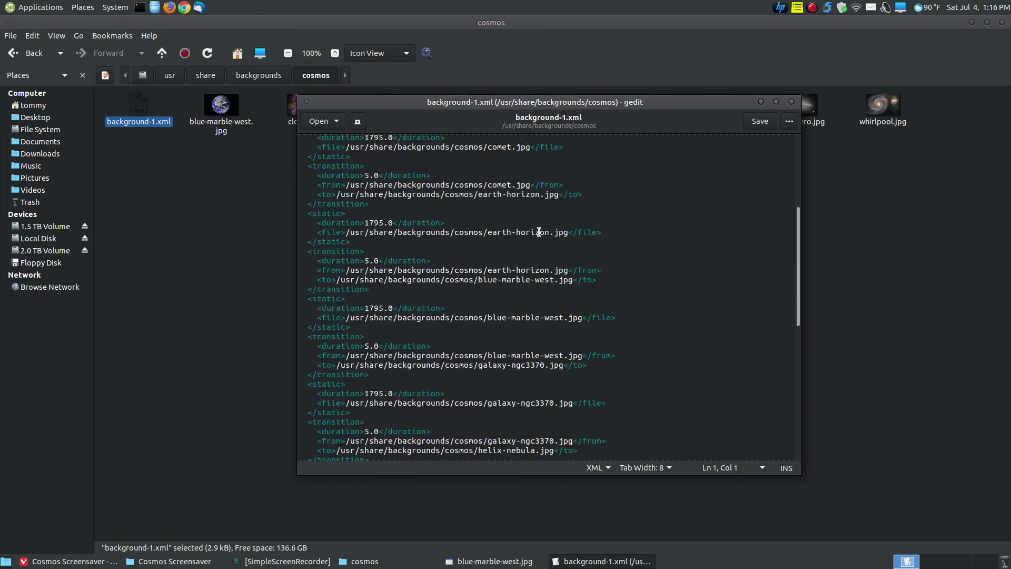
scroll(405, 266, down, 3)
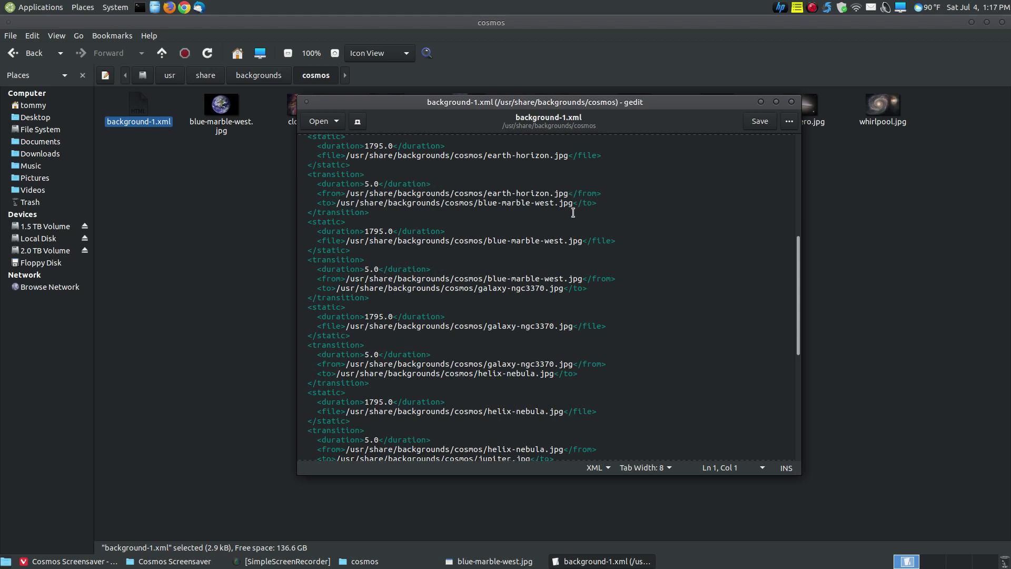
click(483, 204)
click(791, 102)
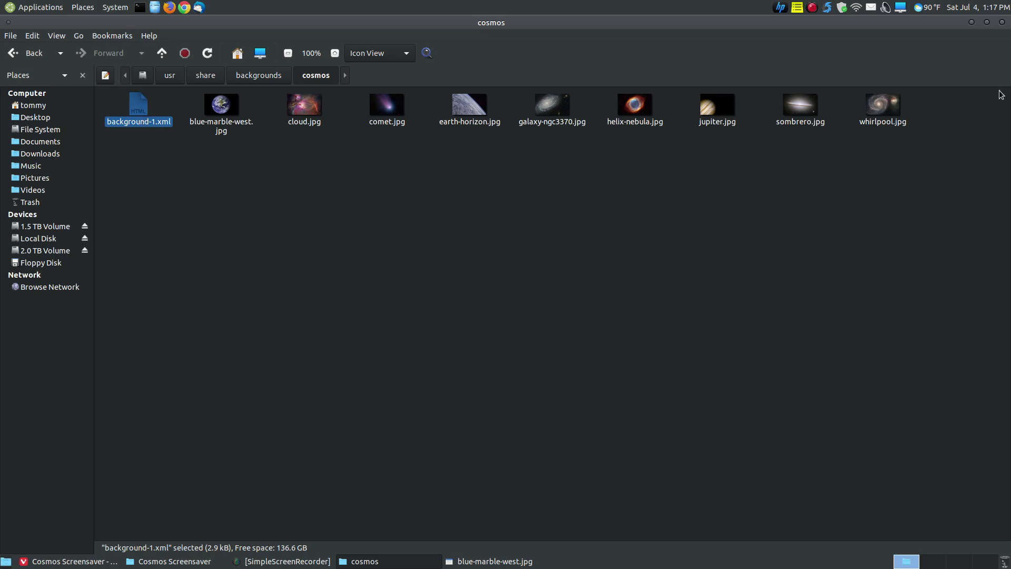
Close the system cosmos folder and the image viewer, and minimize the Cosmos Screensaver folder and browser.
click(1003, 24)
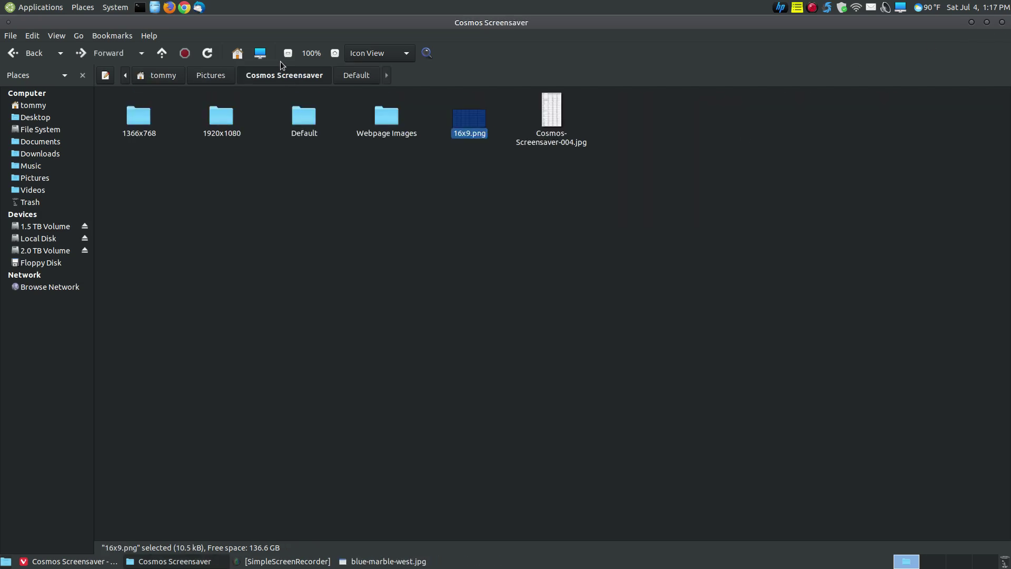
click(971, 24)
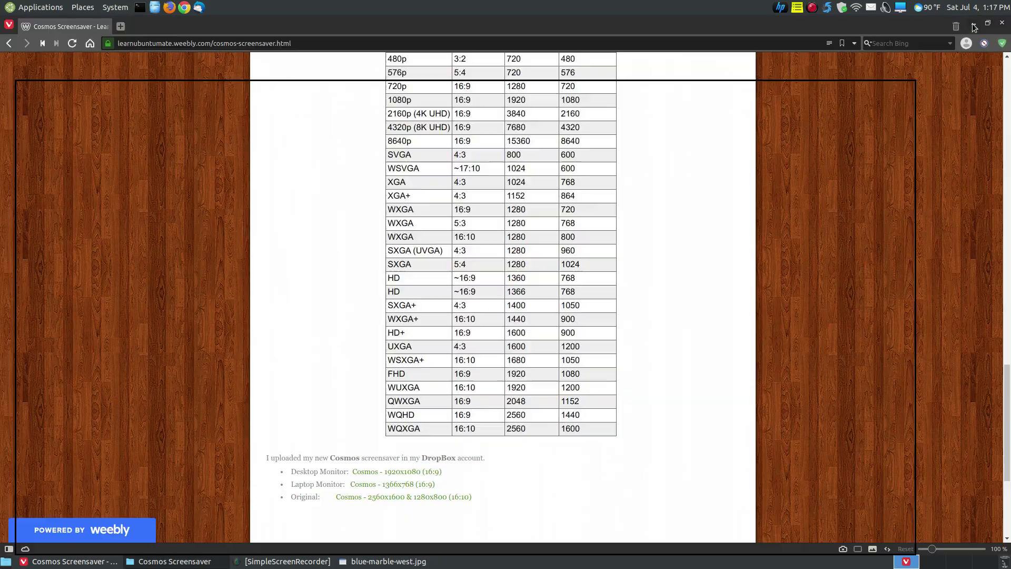
click(977, 24)
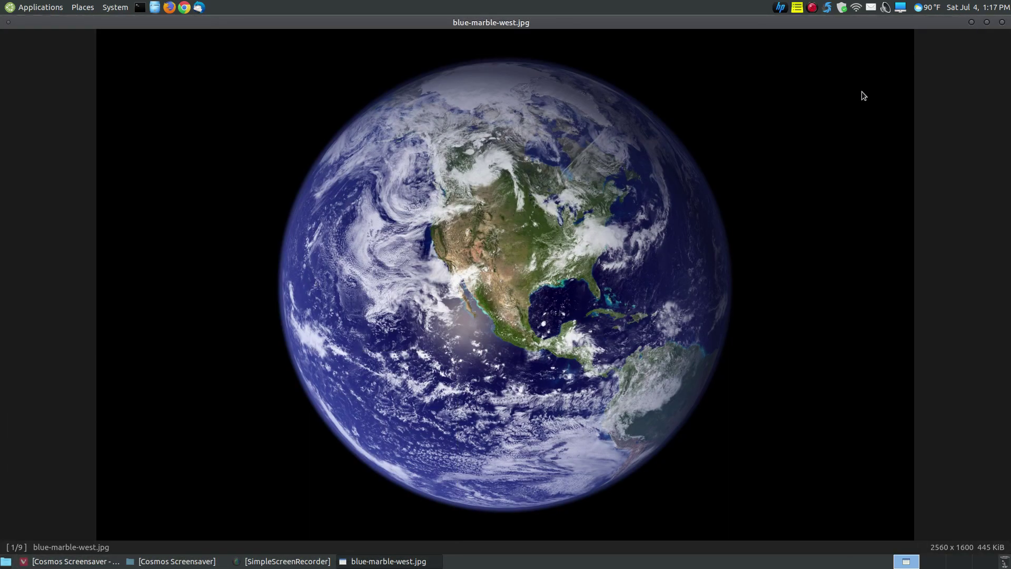
key(ctrl+w)
Preview the Cosmos screensaver full screen from Screensaver Preferences, then leave fullscreen.
click(115, 7)
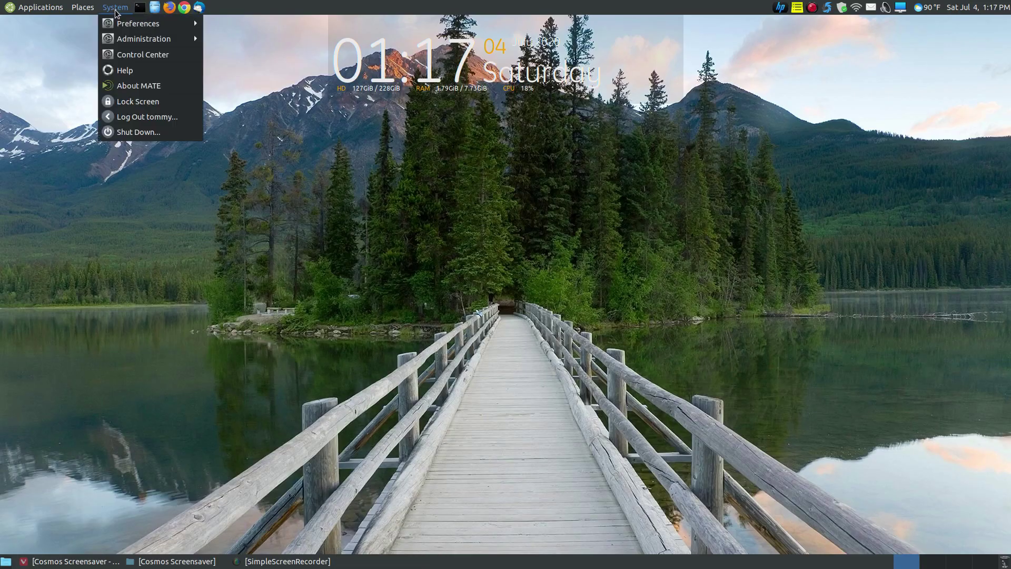
mouse_move(152, 24)
mouse_move(269, 59)
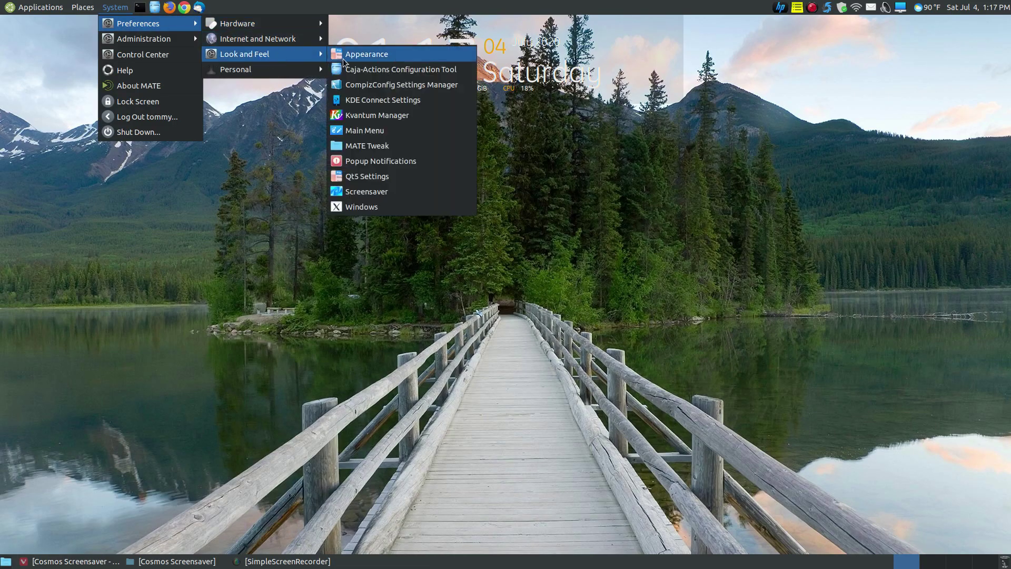
click(381, 191)
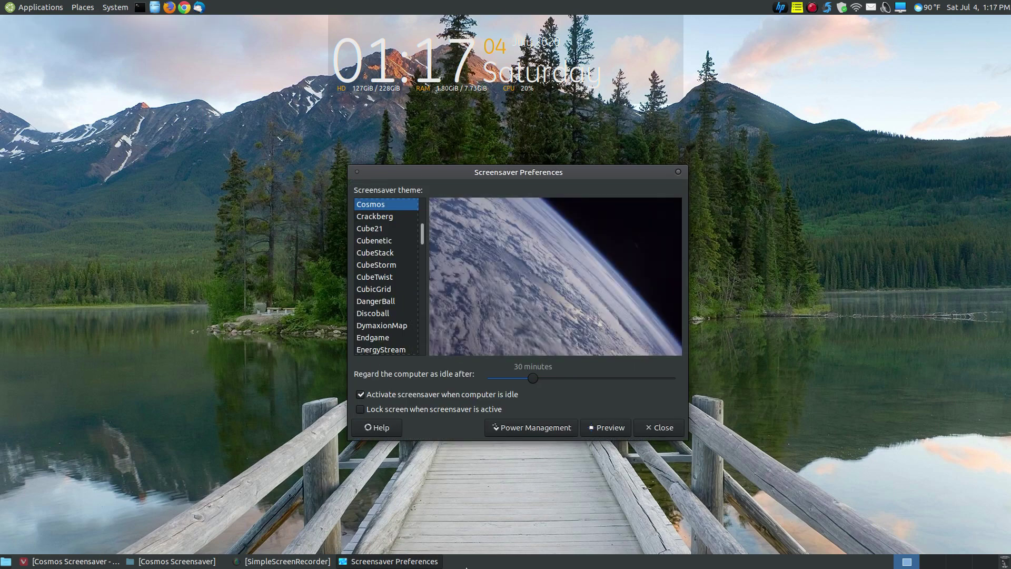
click(620, 426)
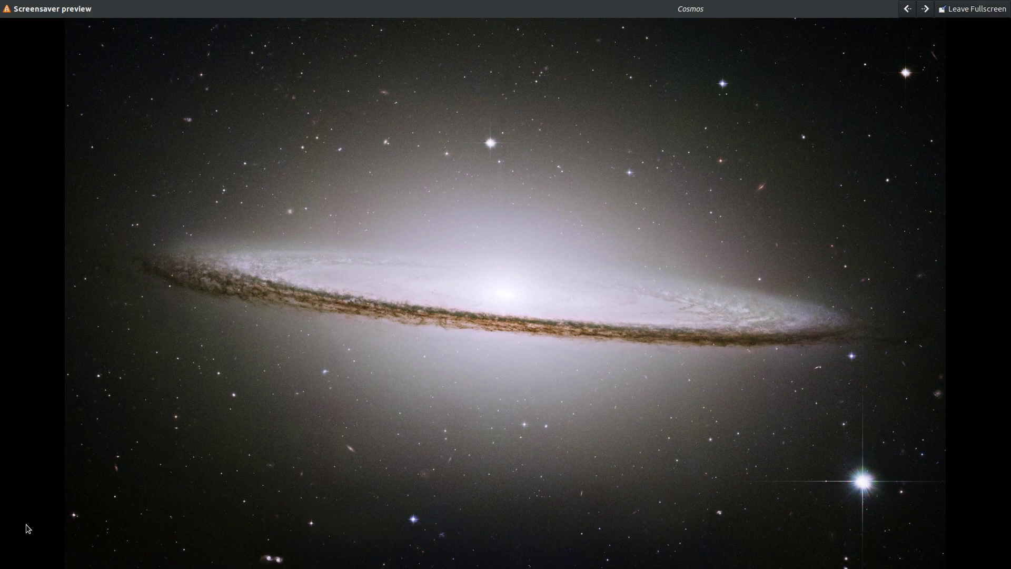
click(973, 9)
Close Screensaver Preferences and open Pictures/Cosmos Screensaver/Default/cosmos in Caja.
click(665, 147)
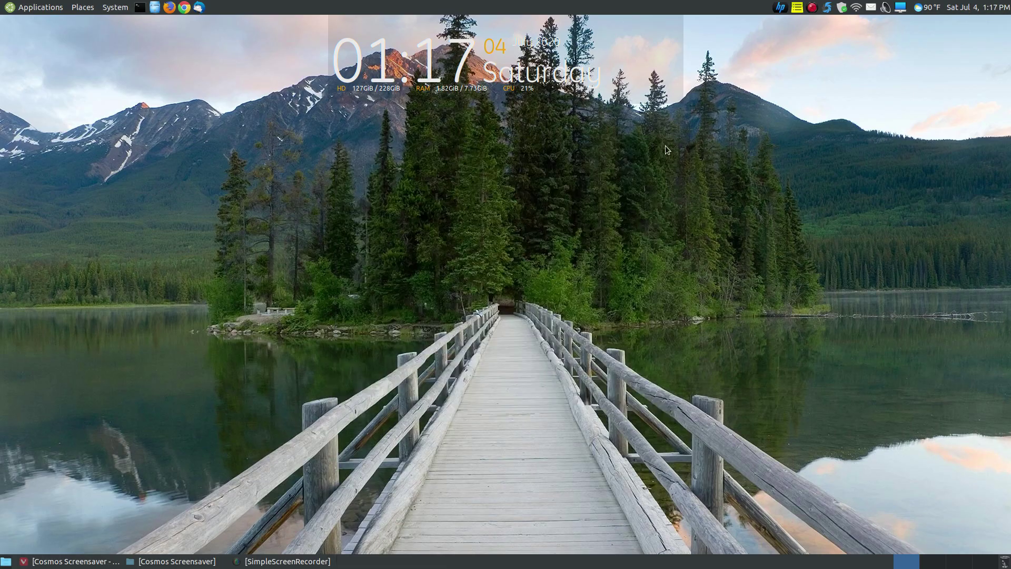
click(176, 561)
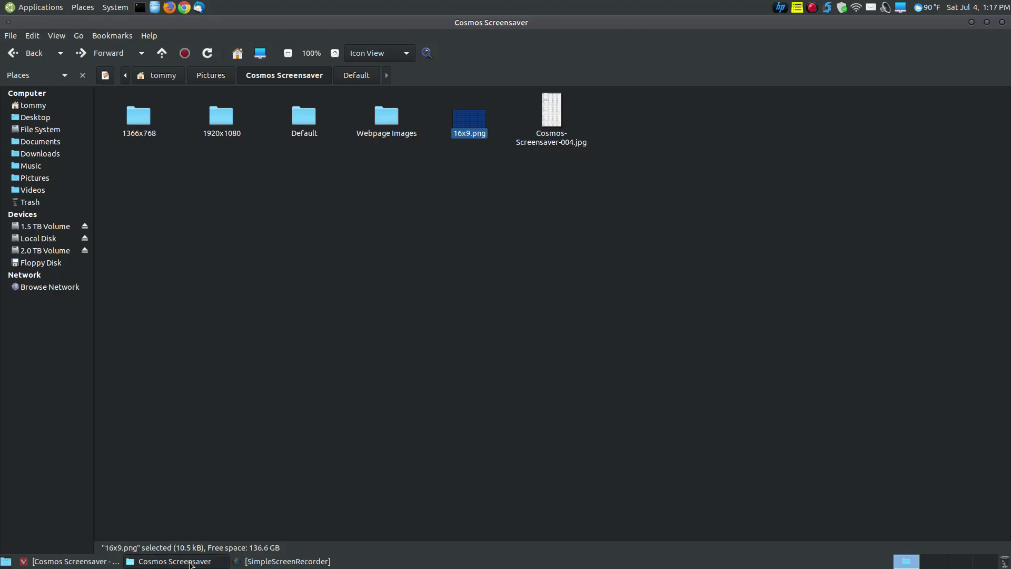
double_click(306, 136)
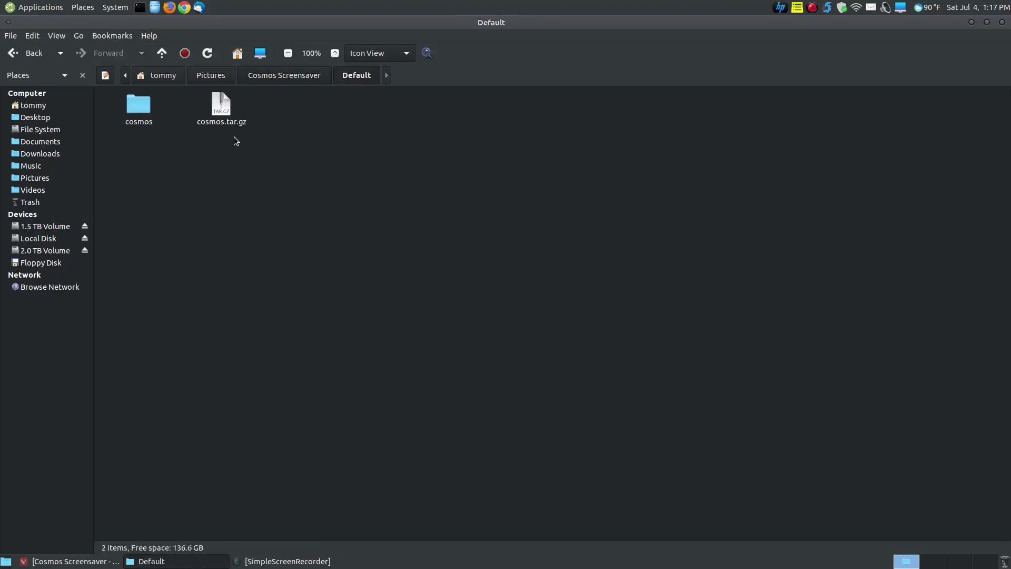
right_click(215, 124)
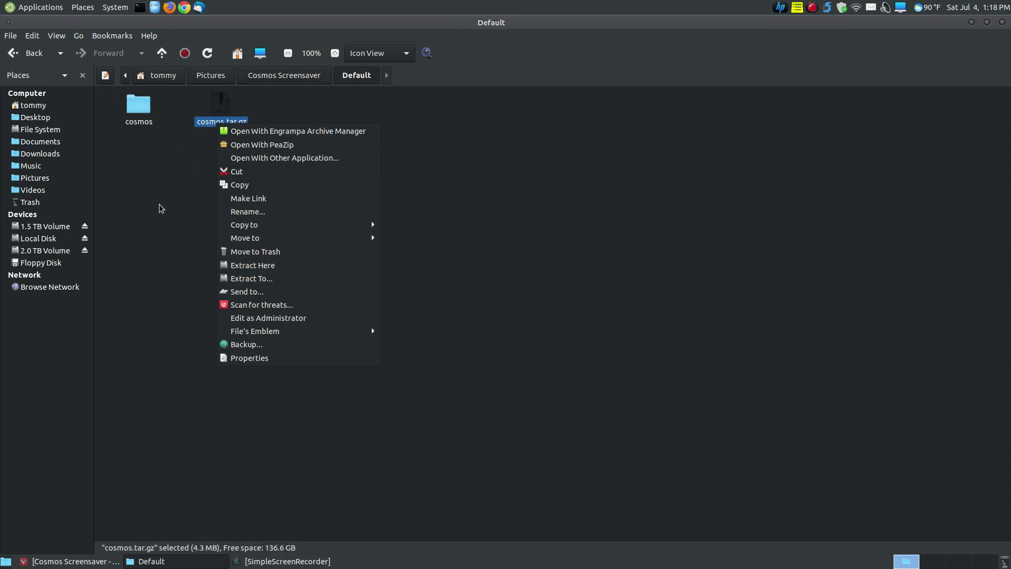
click(143, 143)
double_click(139, 112)
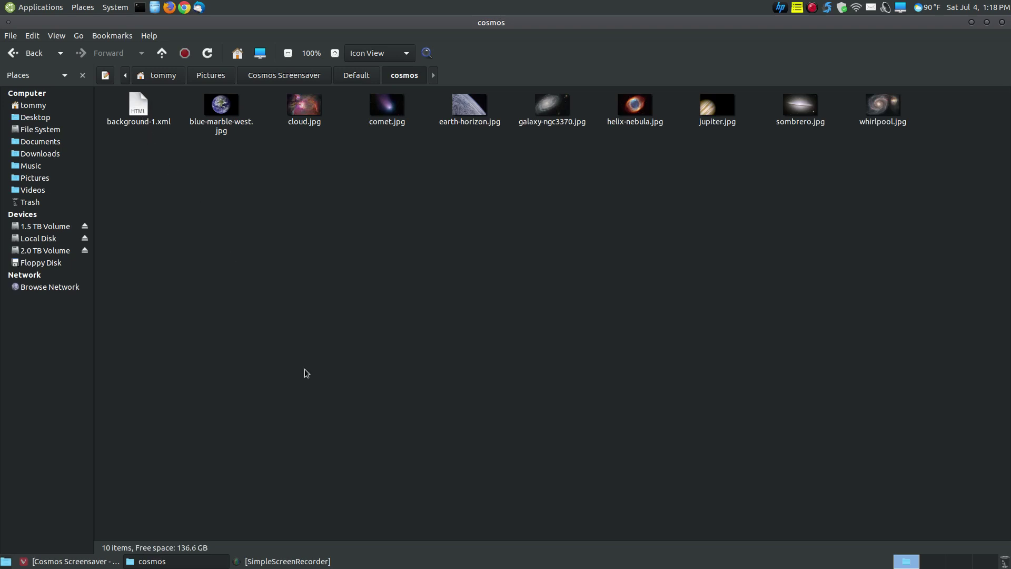
Open blue-marble-west.jpg in Eye of MATE and view it full screen.
double_click(234, 119)
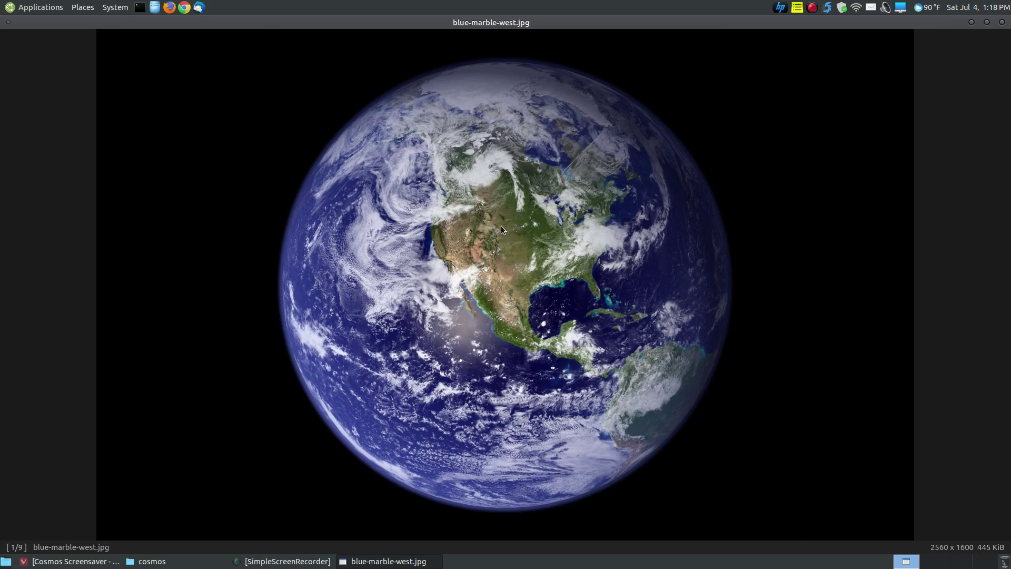
key(F11)
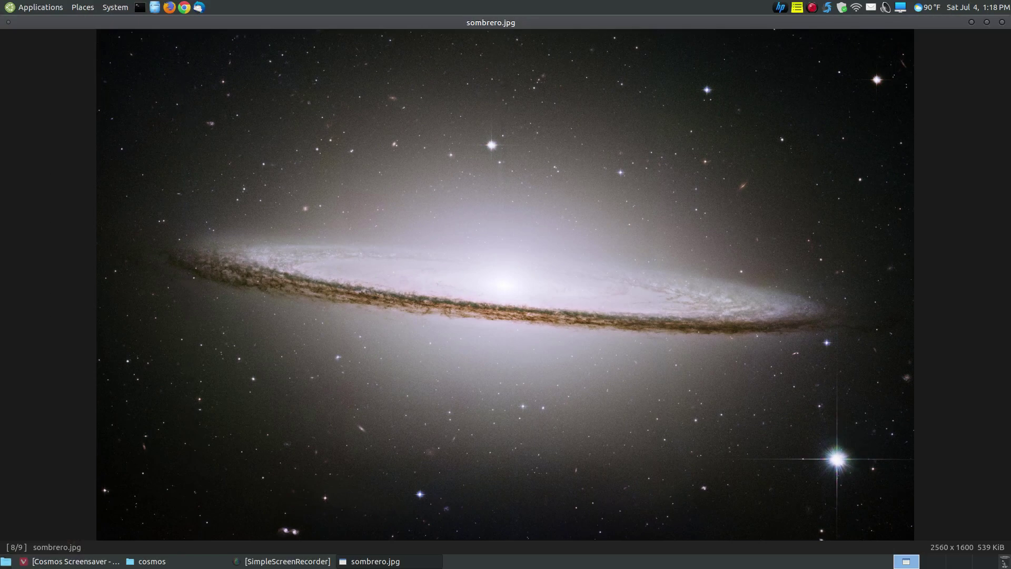
Close the image viewer and go from Cosmos Screensaver into the 1920x1080 folder.
click(1002, 22)
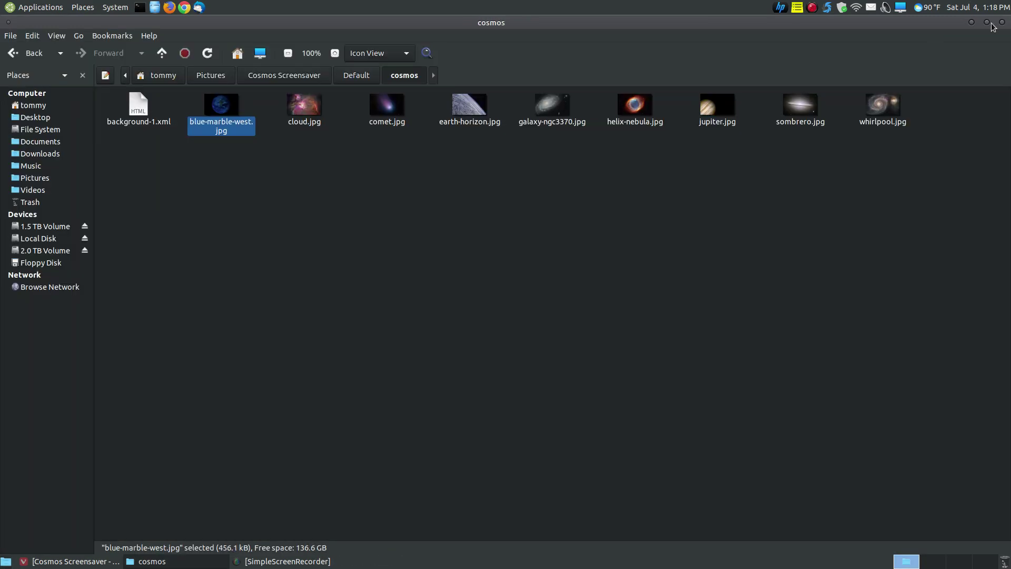
click(343, 78)
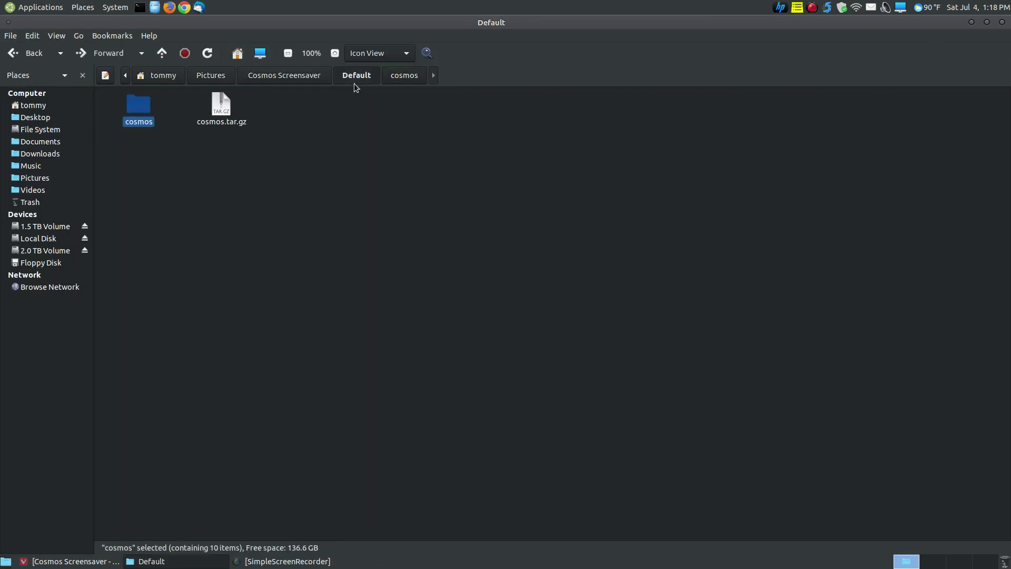
click(314, 79)
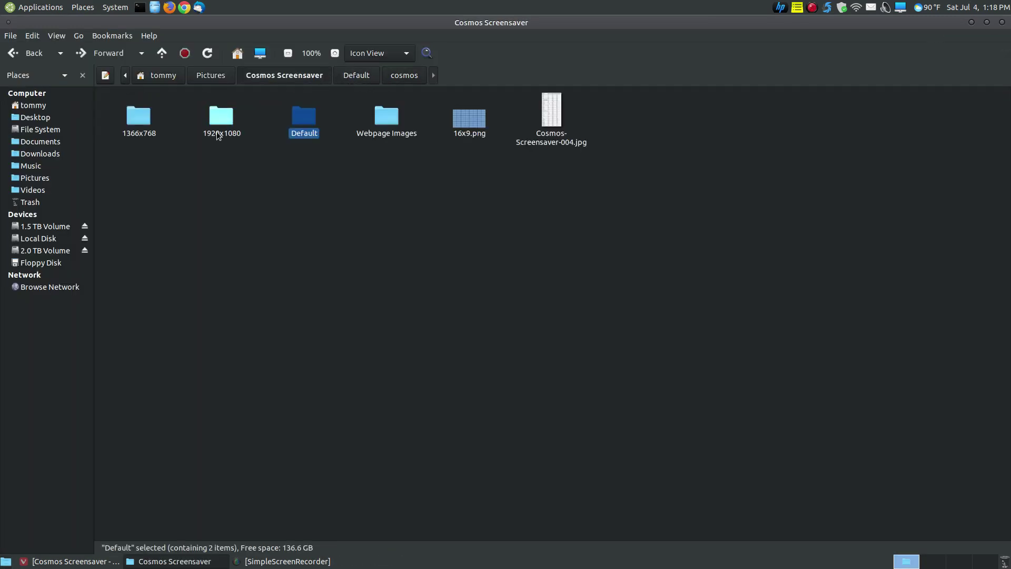
click(218, 136)
key(Left)
click(229, 121)
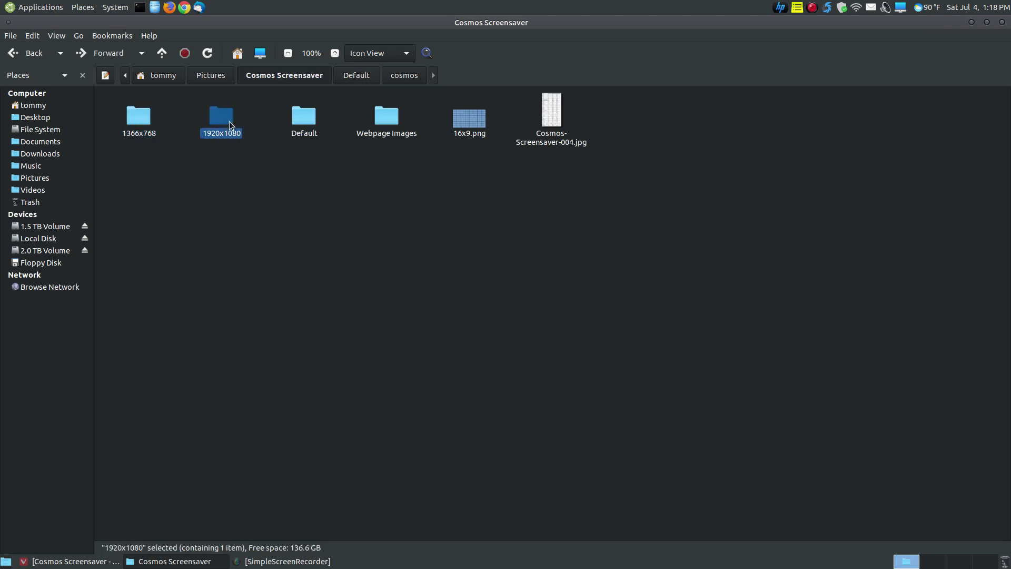
double_click(222, 116)
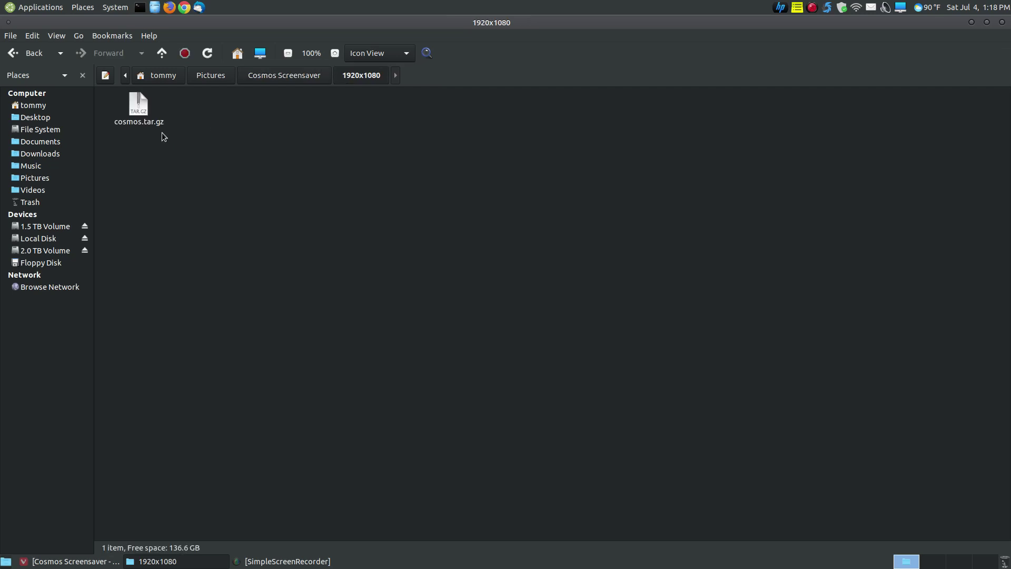
Extract cosmos.tar.gz here and open the resulting cosmos folder, selecting background-1.xml.
click(138, 108)
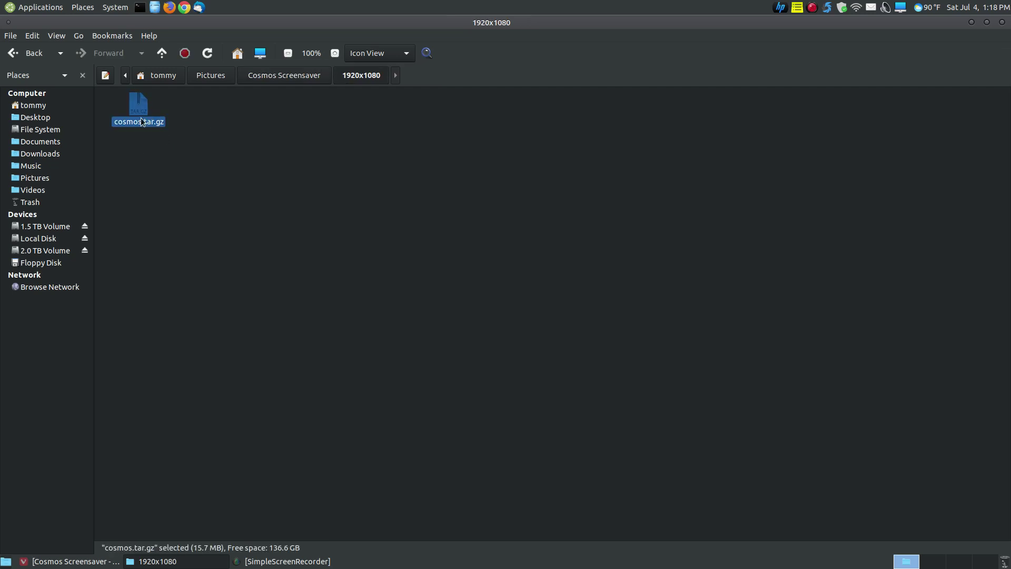
right_click(142, 122)
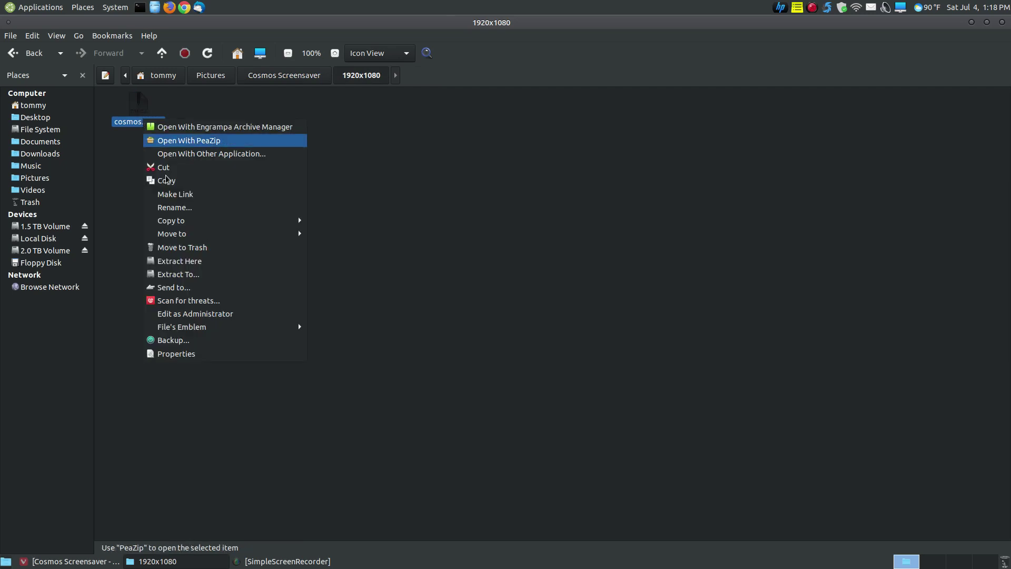
click(211, 265)
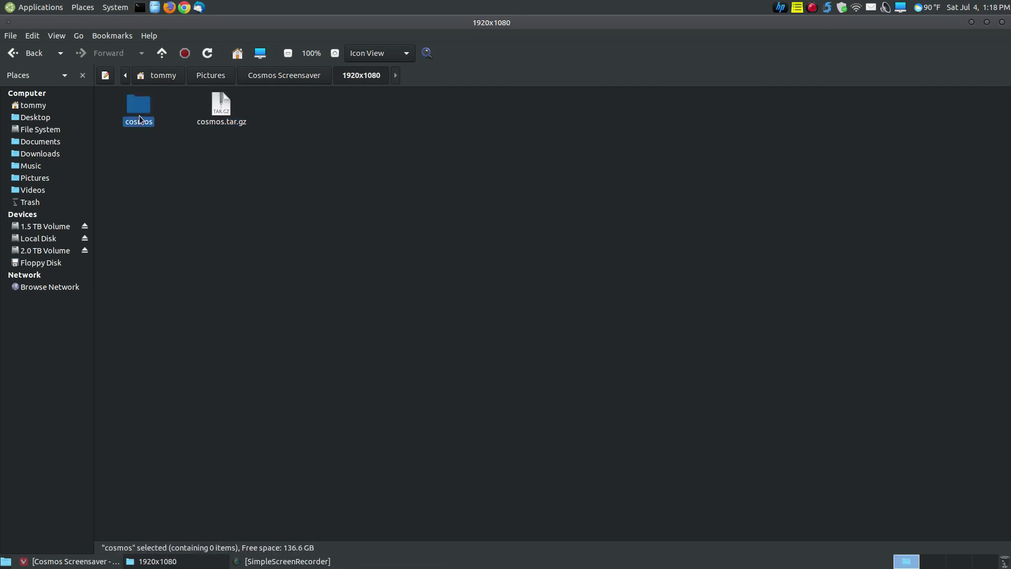
double_click(139, 116)
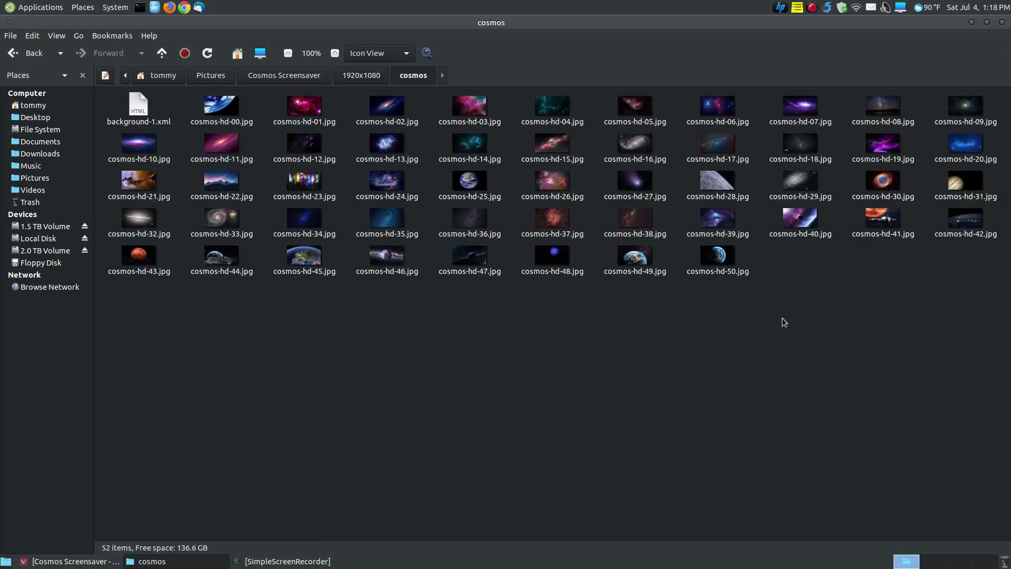
click(141, 112)
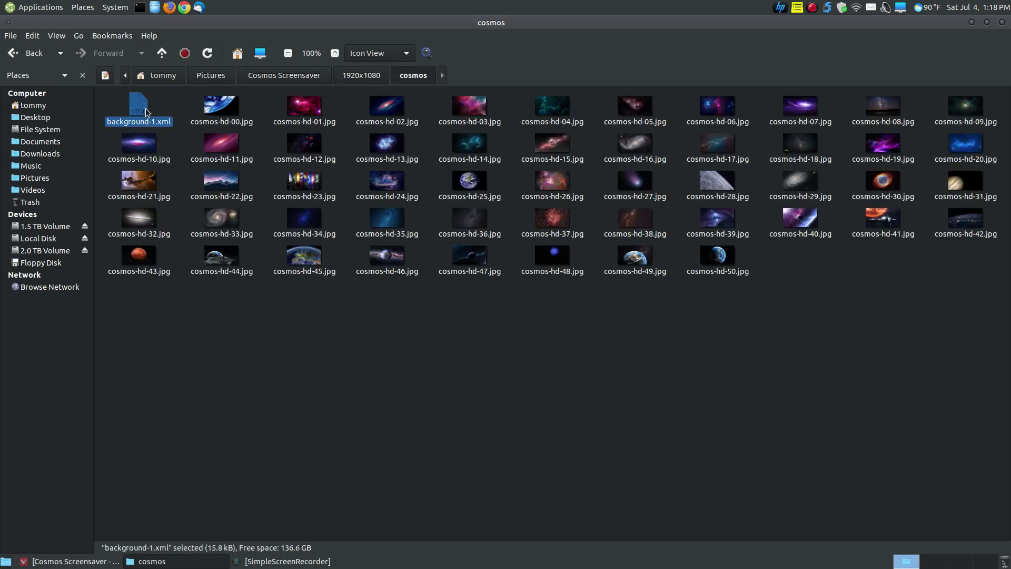
right_click(148, 112)
click(161, 118)
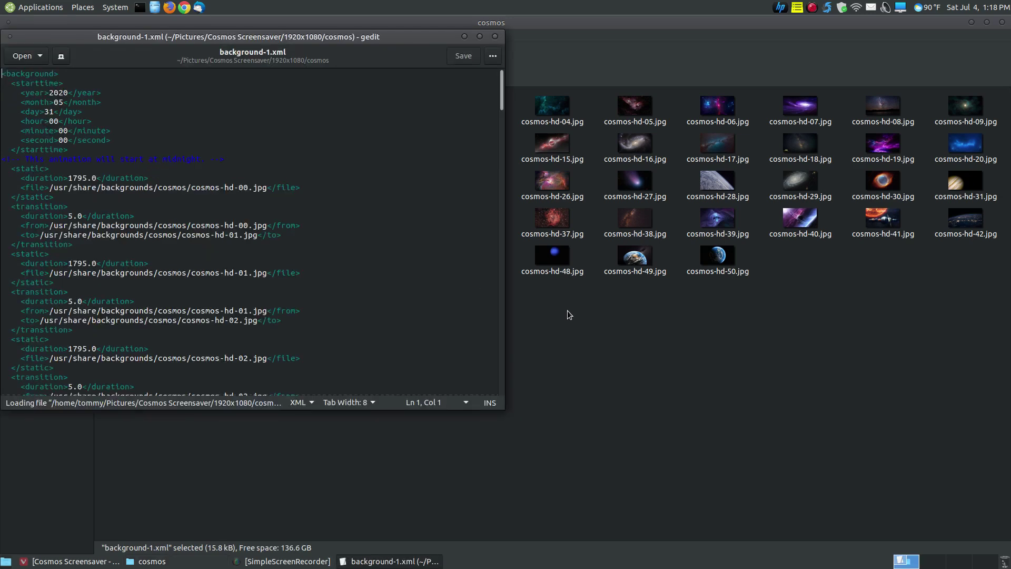
drag(234, 37, 562, 68)
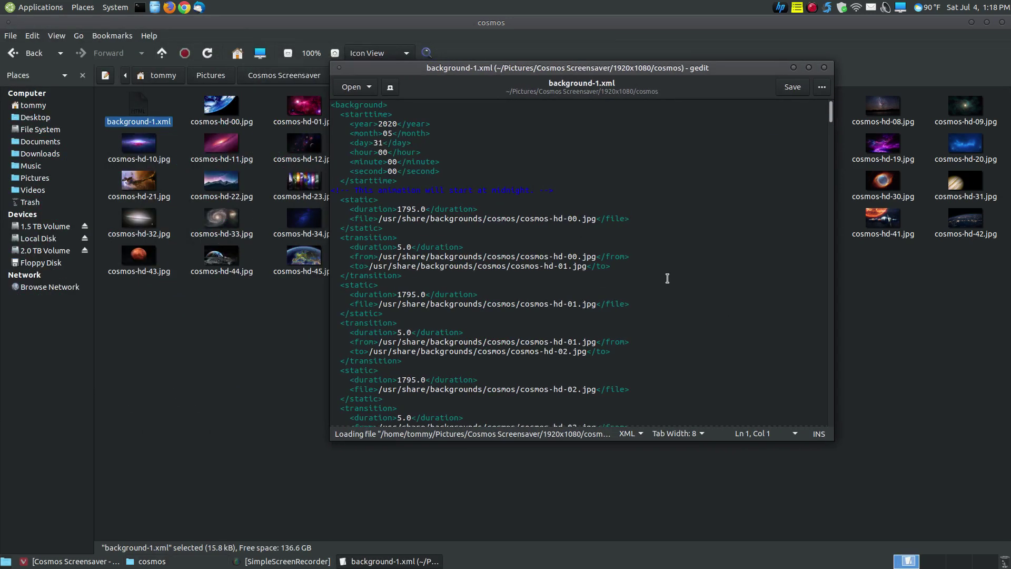
scroll(667, 278, down, 5)
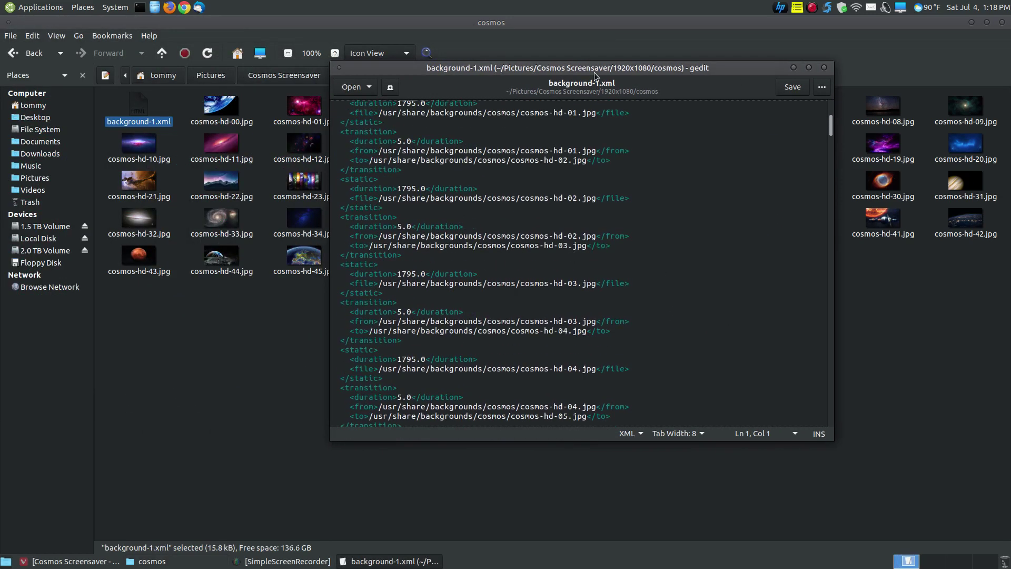
drag(594, 72, 537, 141)
scroll(609, 283, down, 15)
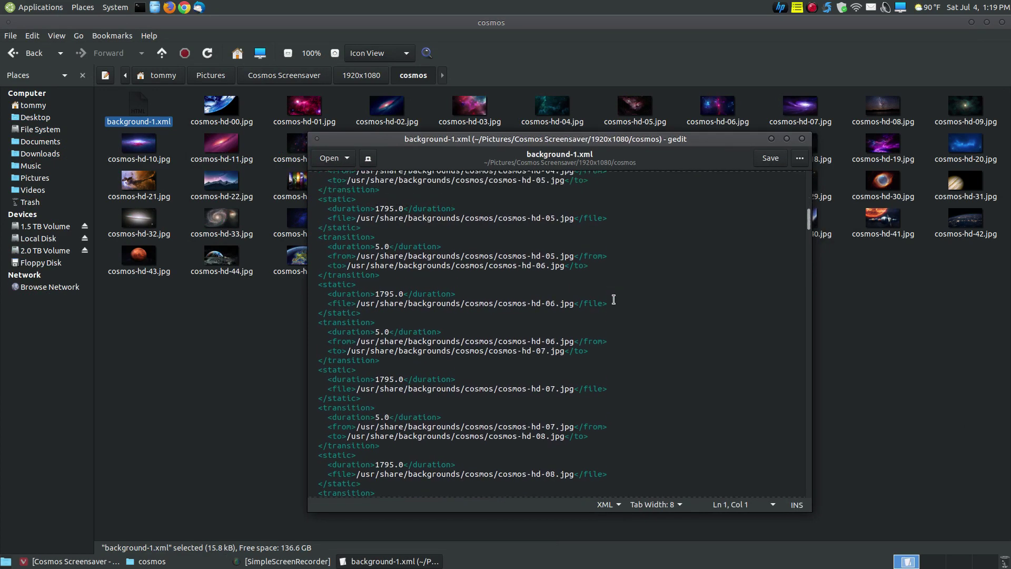
scroll(807, 291, down, 4)
scroll(808, 291, down, 20)
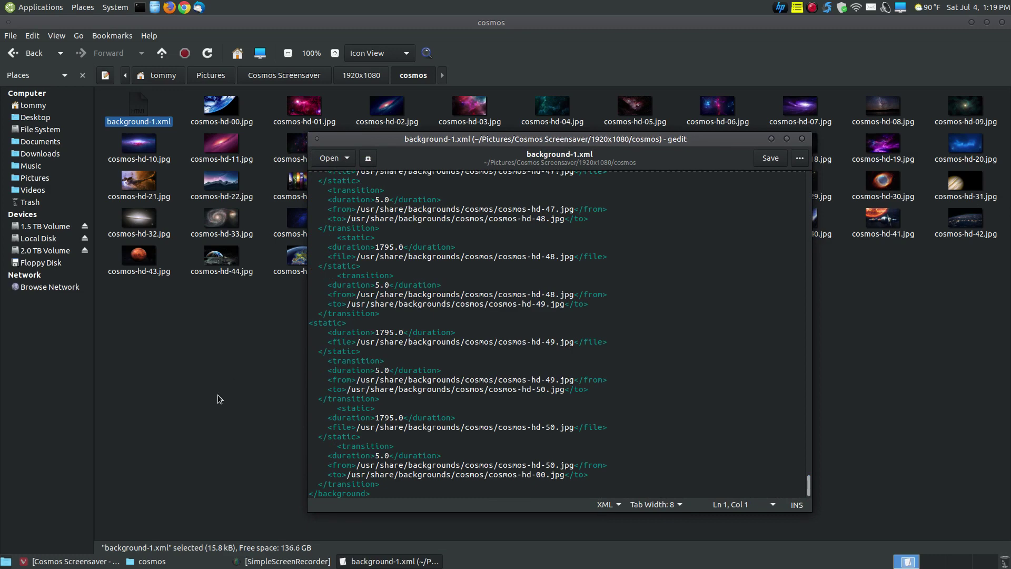
click(943, 415)
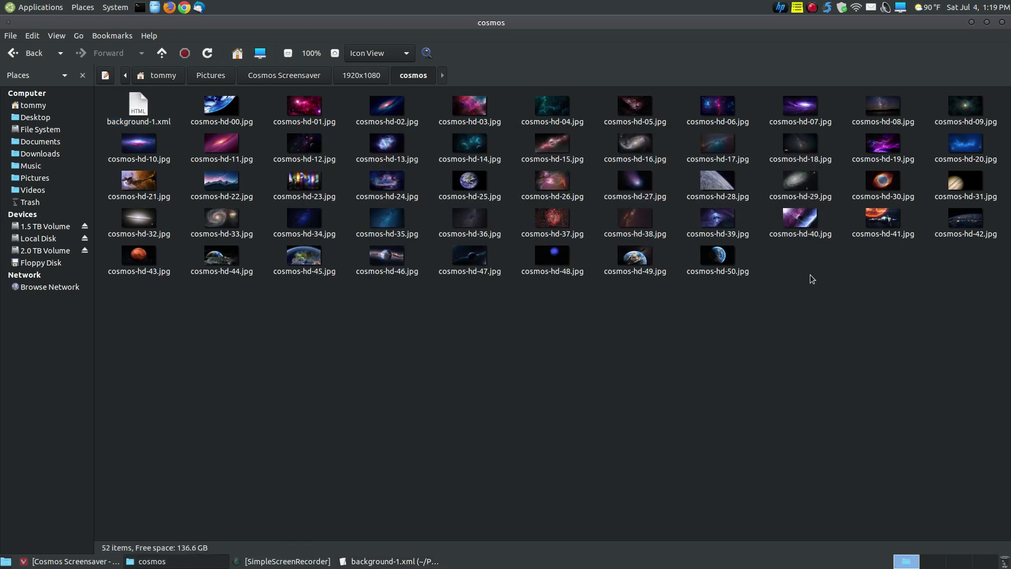
click(392, 561)
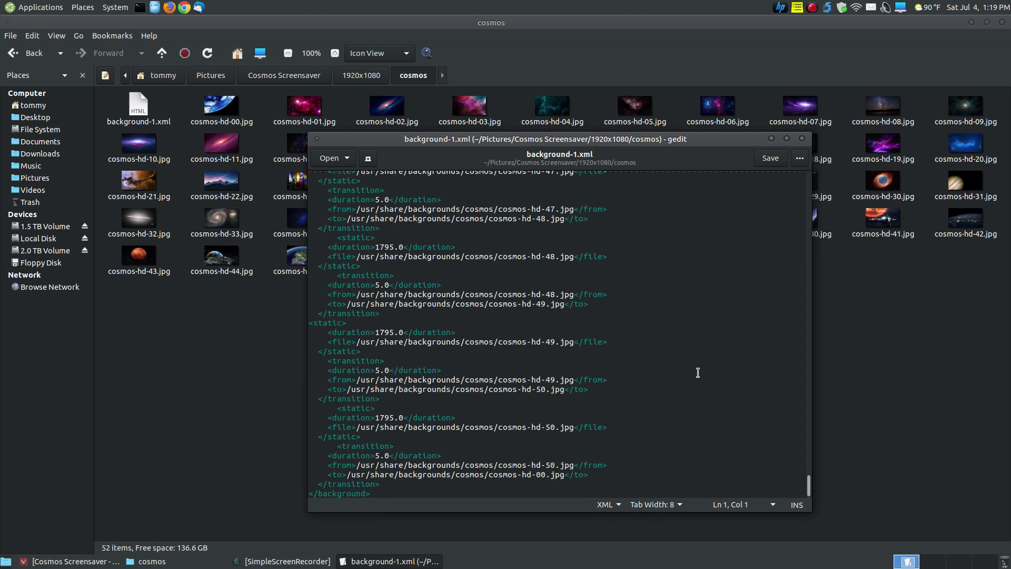
drag(808, 482, 808, 179)
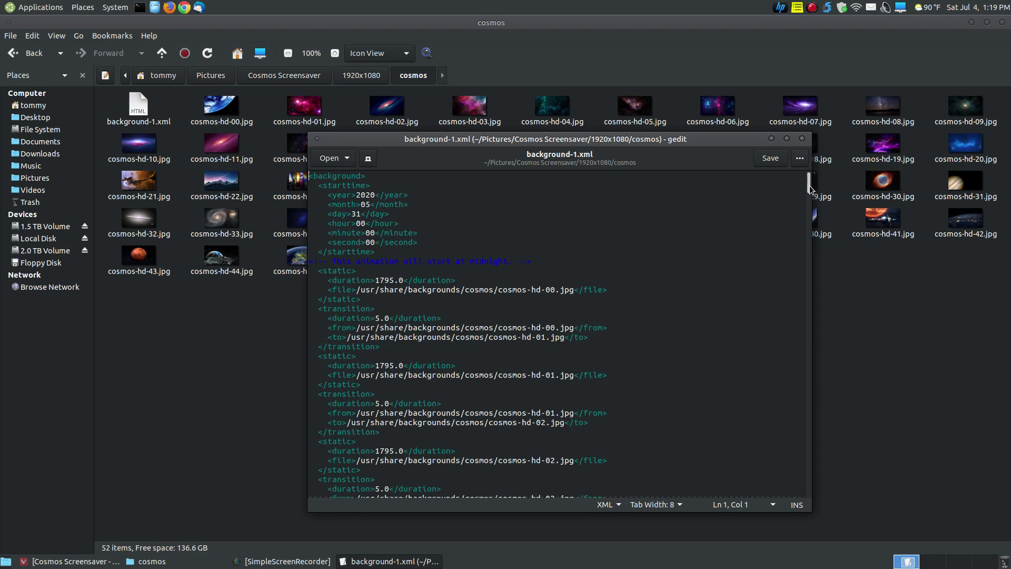
drag(809, 182, 767, 479)
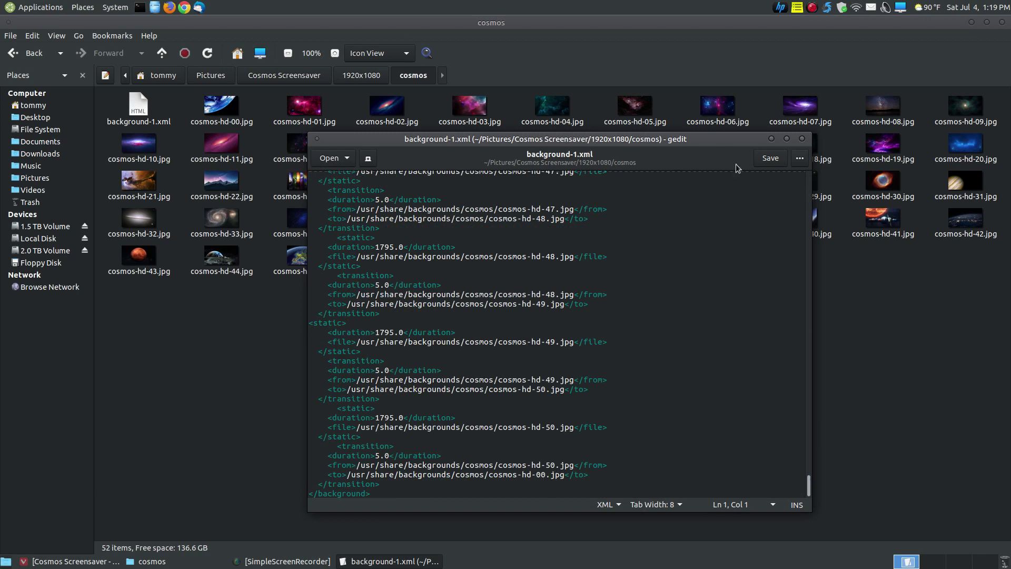
click(802, 138)
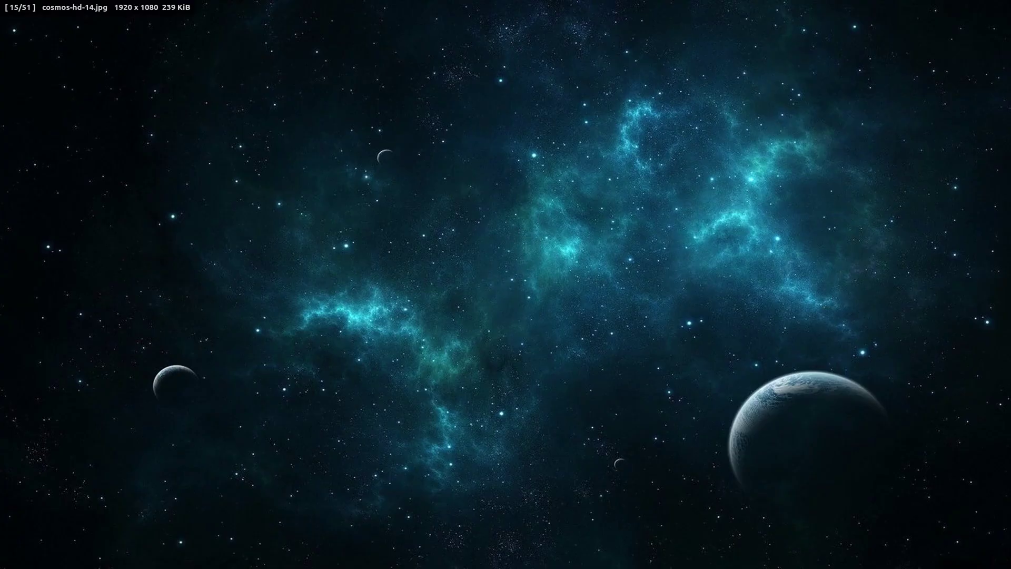
key(Escape)
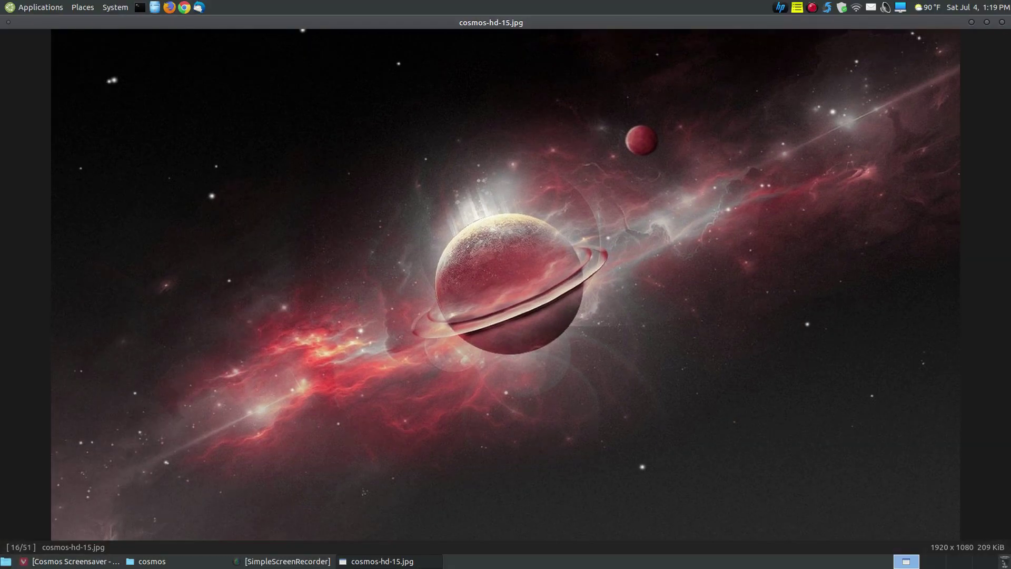
click(1002, 22)
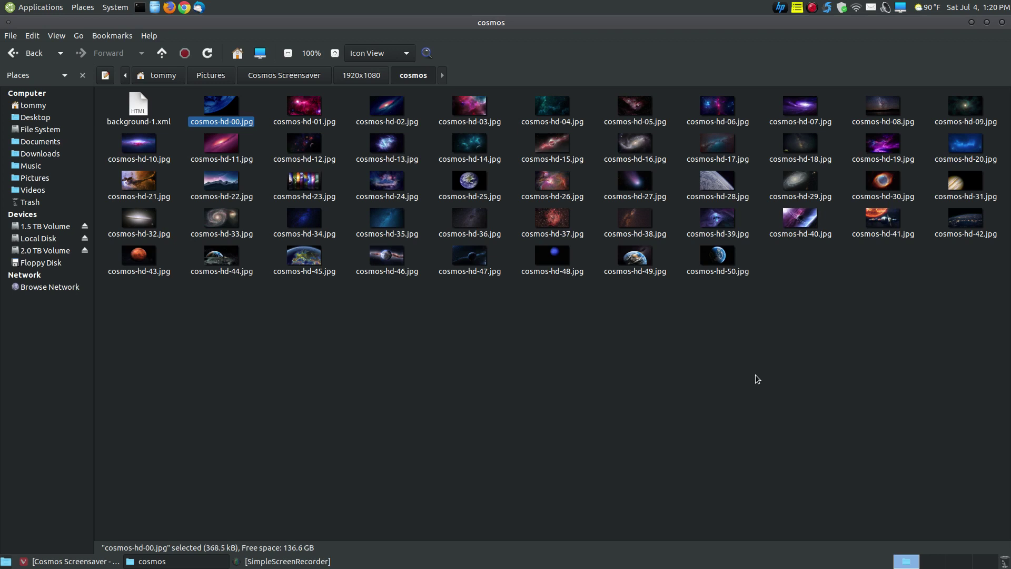
Return to the 1920x1080 folder, extract cosmos.tar.gz there again, and bring up the Cosmos web page.
click(735, 459)
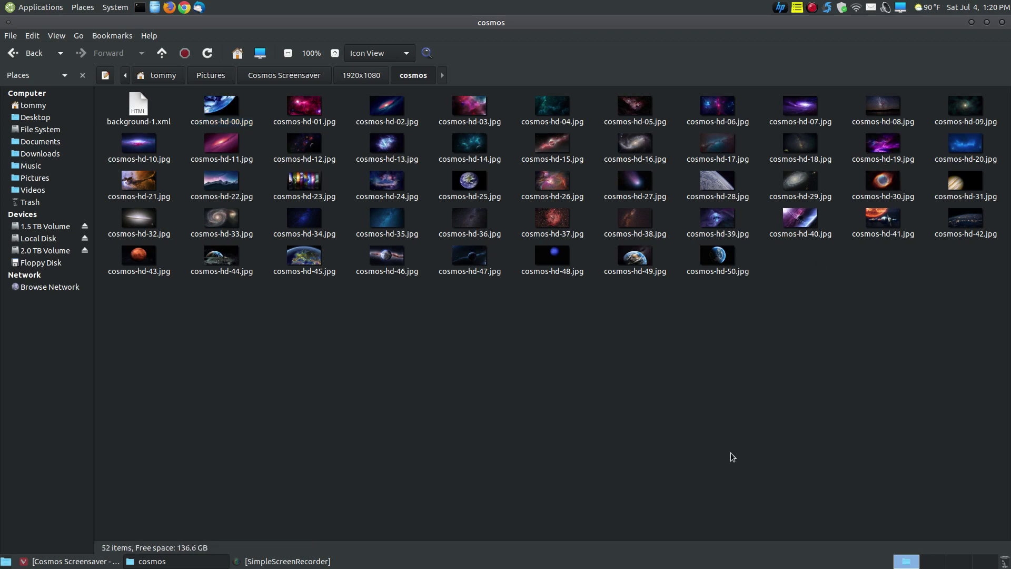
click(376, 79)
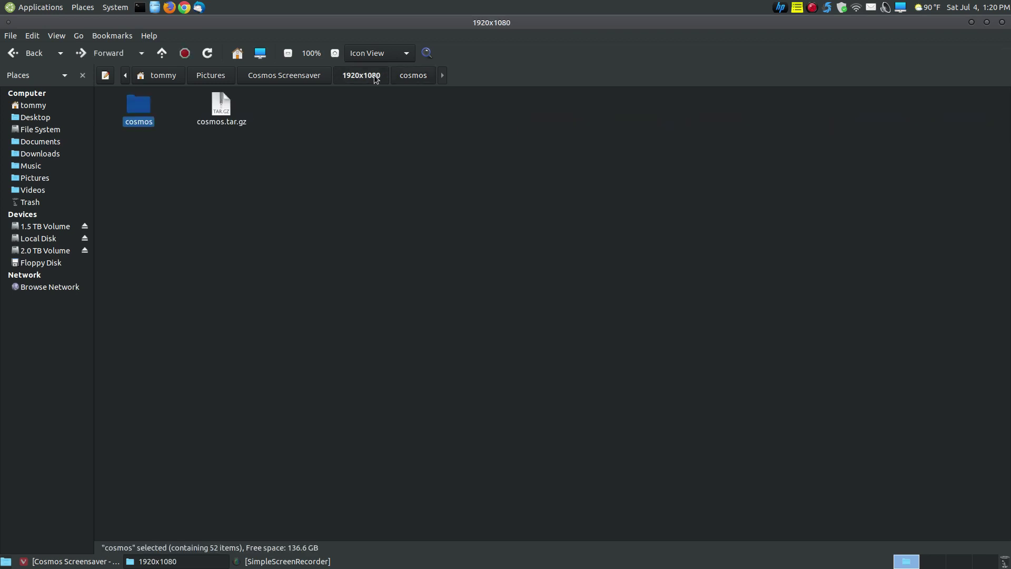
right_click(227, 116)
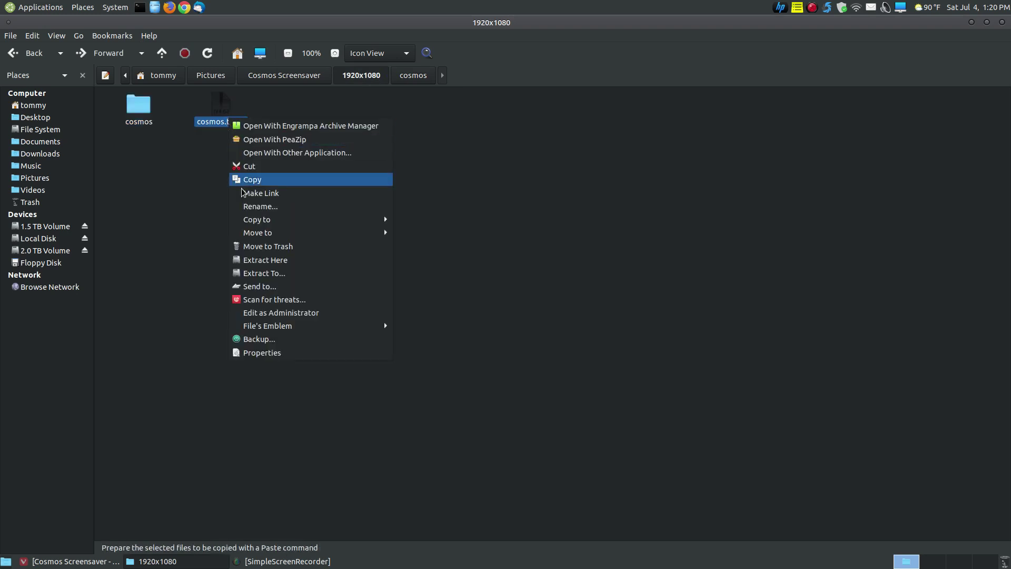
click(295, 259)
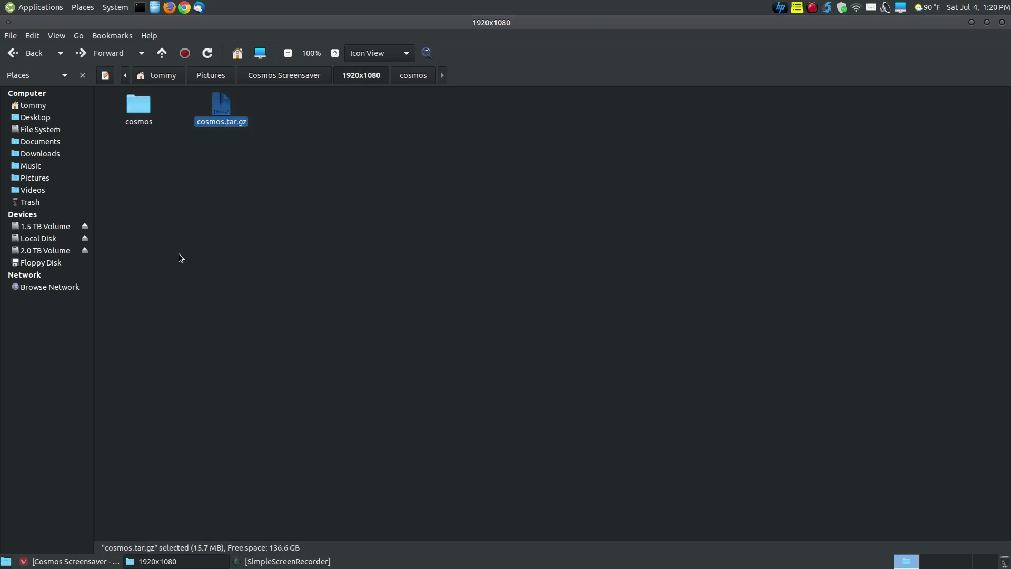
click(90, 561)
Scroll the Cosmos page toward the download links, then return to the 1920x1080 Caja window.
scroll(861, 402, down, 2)
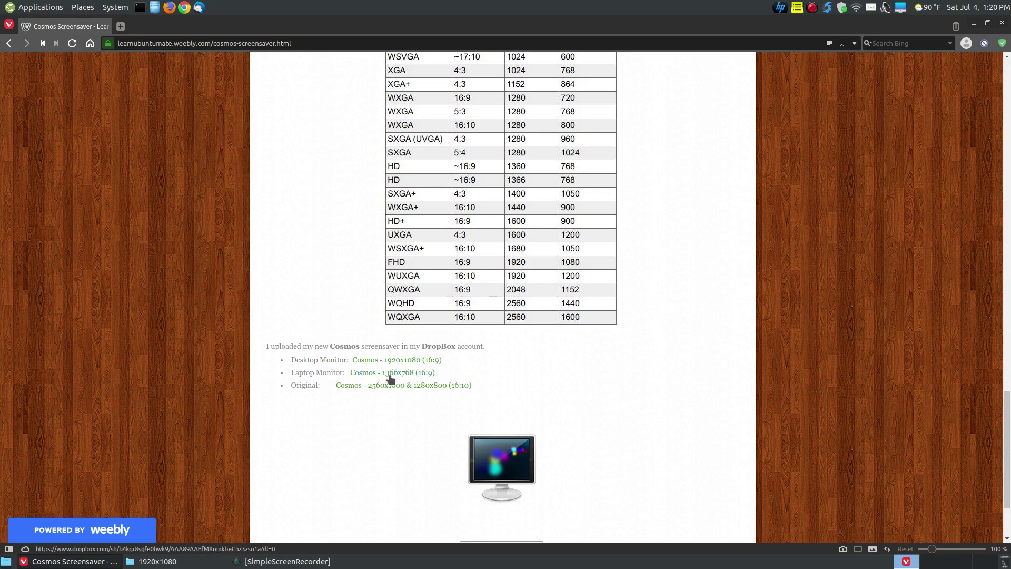
click(157, 561)
double_click(135, 109)
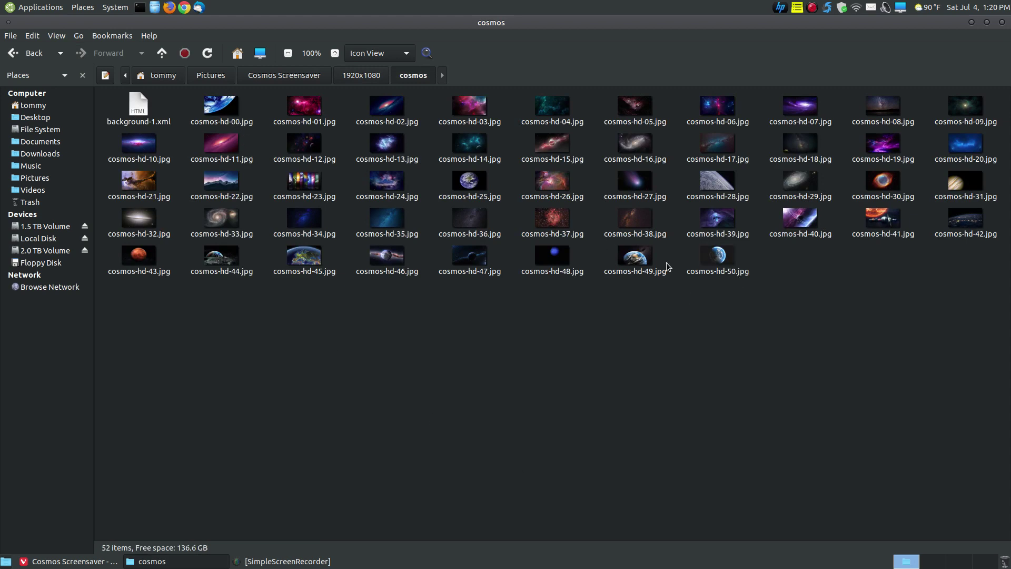
click(724, 271)
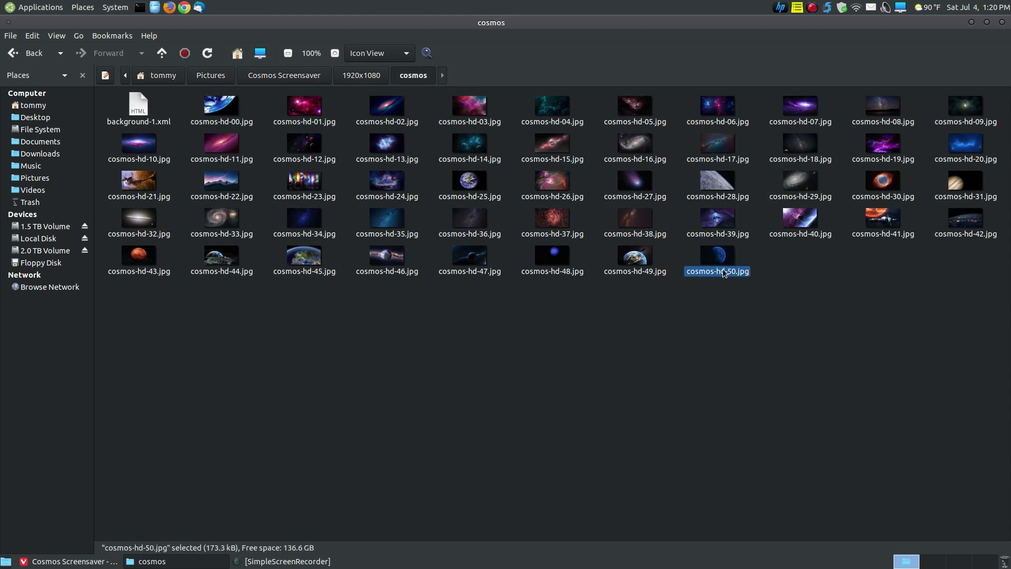
key(shift+Left)
key(shift+Left)
key(shift+Left)
key(shift+Left)
key(shift+Left)
key(shift+Left)
key(shift+Left)
key(shift+Left)
key(shift+Left)
key(shift+Left)
key(shift+Left)
key(shift+Left)
key(shift+Left)
key(shift+Left)
key(shift+Left)
key(shift+Left)
key(shift+Left)
key(shift+Left)
key(shift+Left)
key(shift+Left)
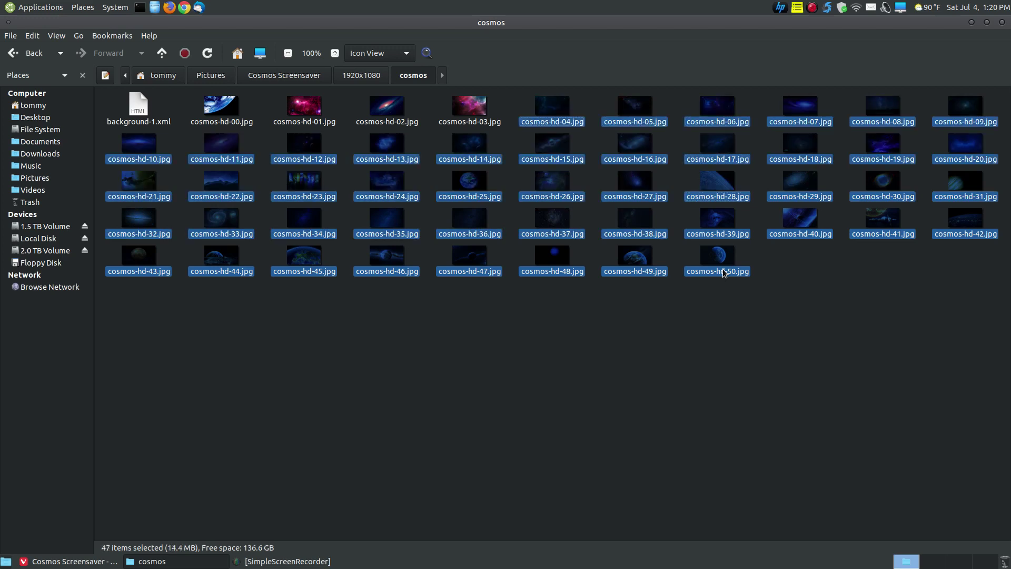
key(shift+Left)
key(shift+Left)
key(shift+Left)
key(shift+Left)
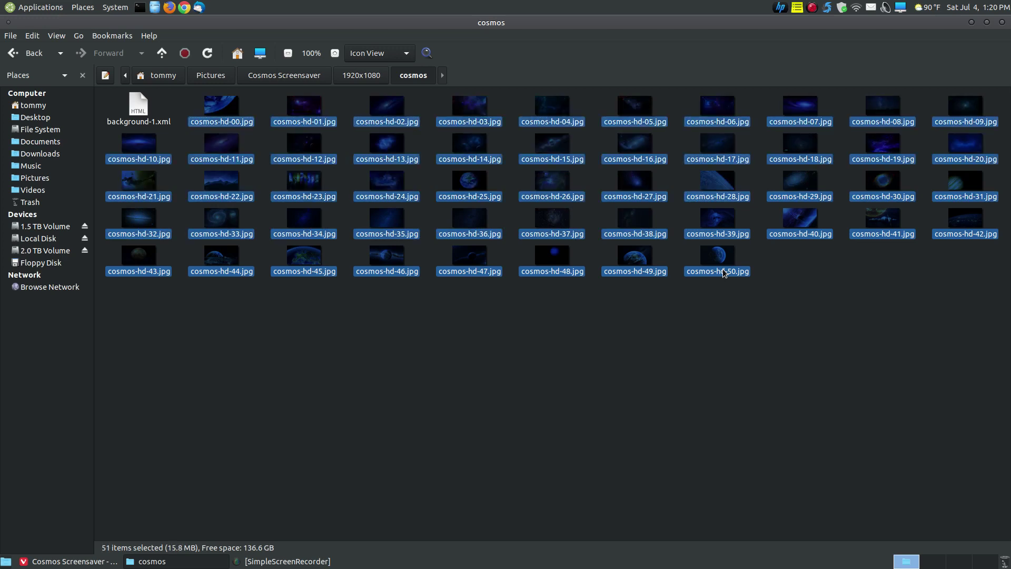
right_click(470, 182)
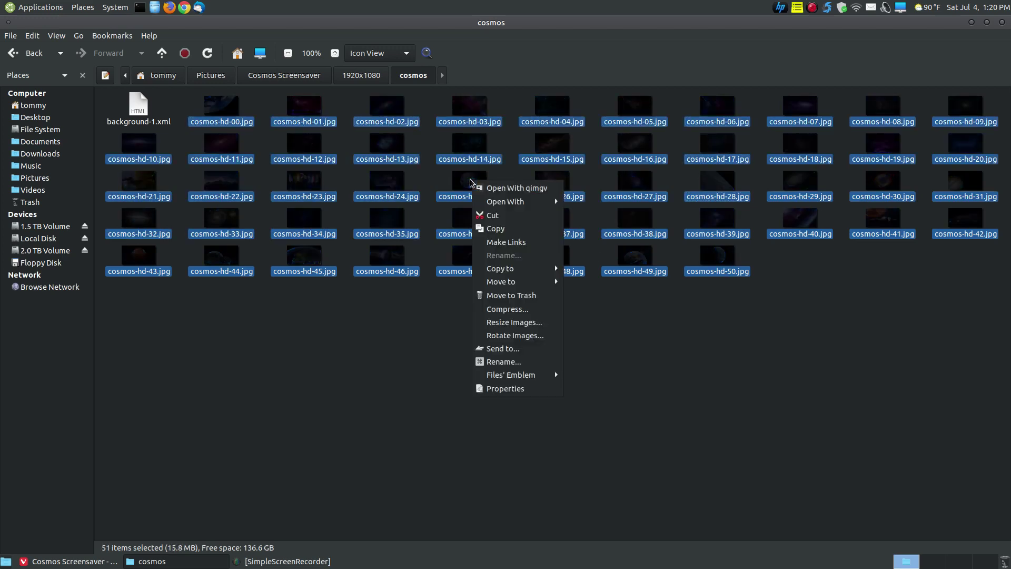
click(529, 325)
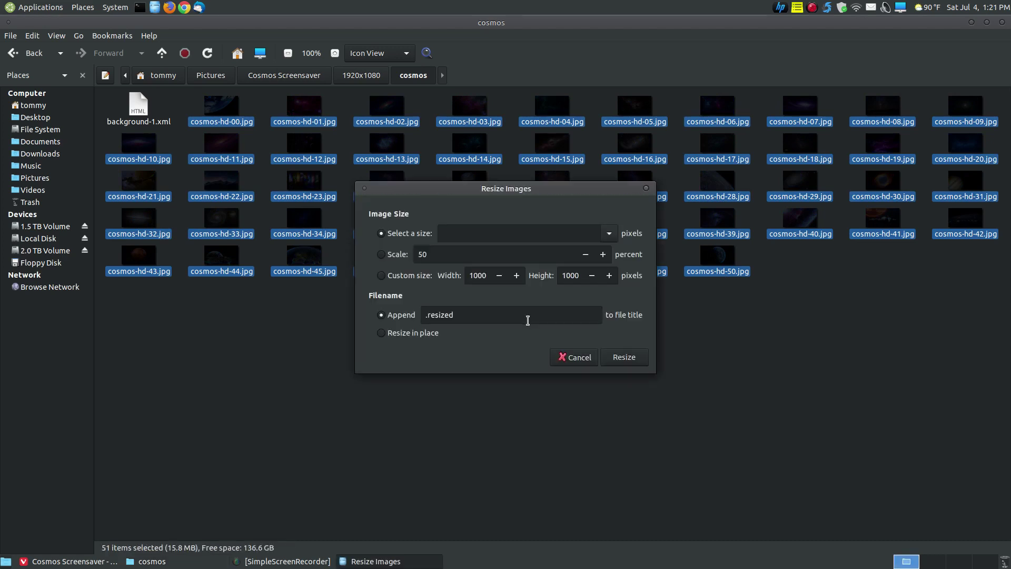
click(381, 275)
double_click(890, 221)
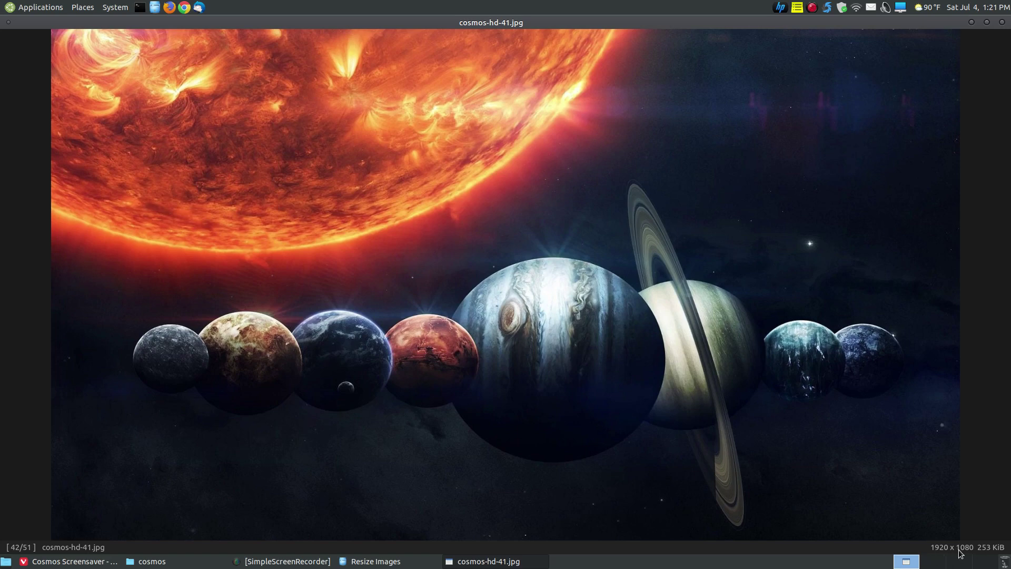
click(1003, 23)
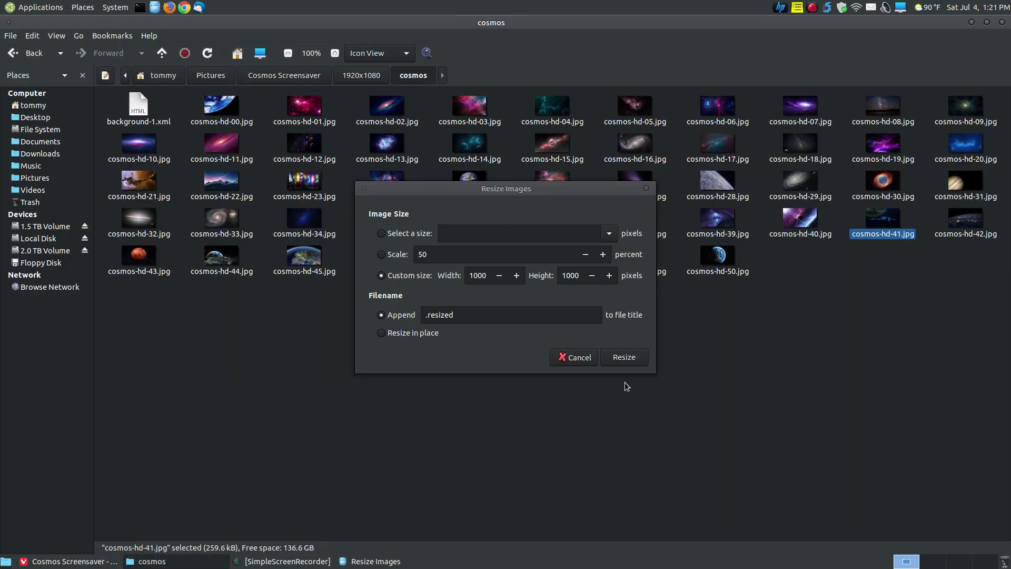
click(490, 275)
click(395, 333)
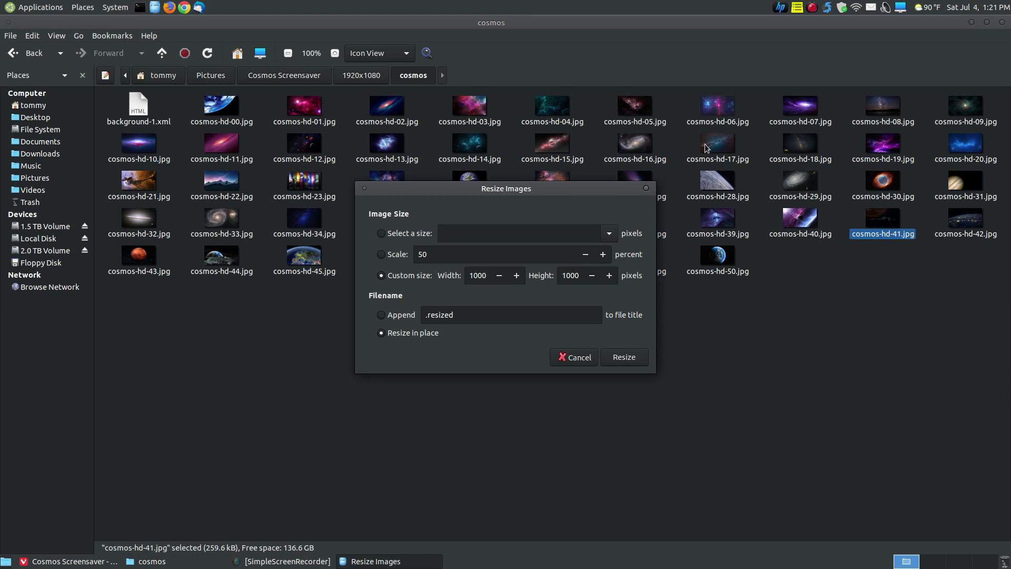
click(647, 189)
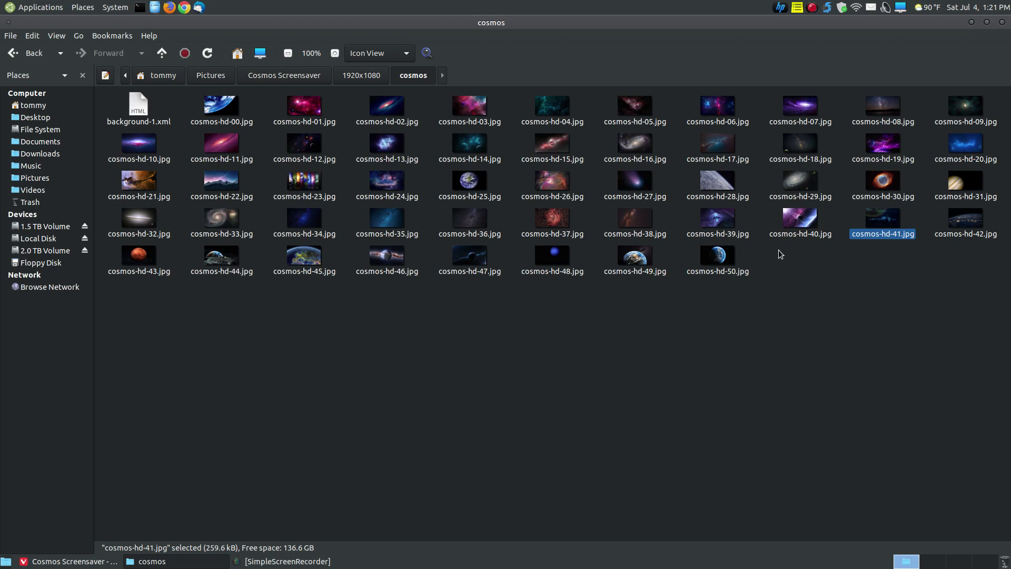
Reopen the 1920x1080 folder from the Cosmos Screensaver folder.
click(324, 79)
click(388, 210)
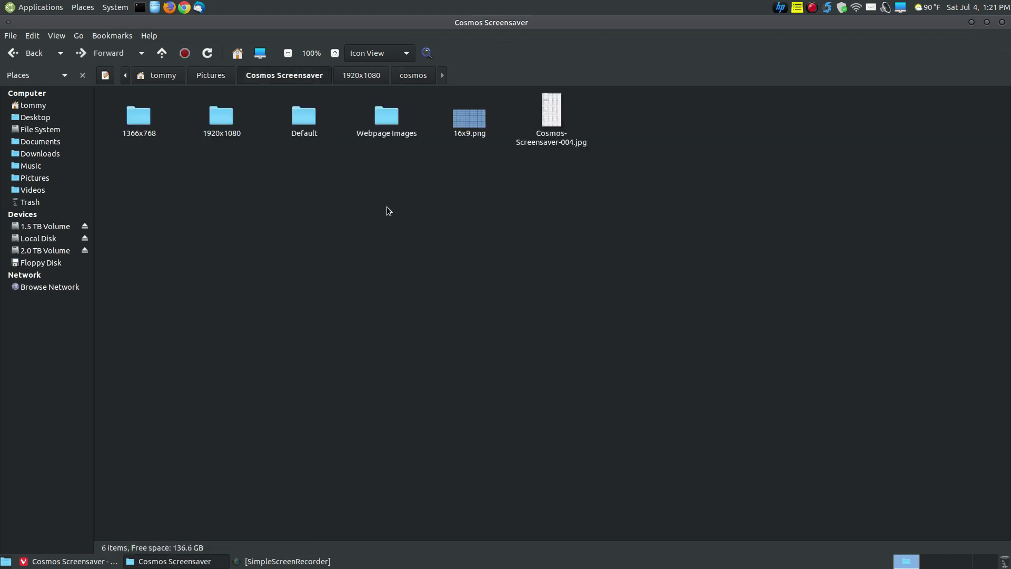
double_click(225, 130)
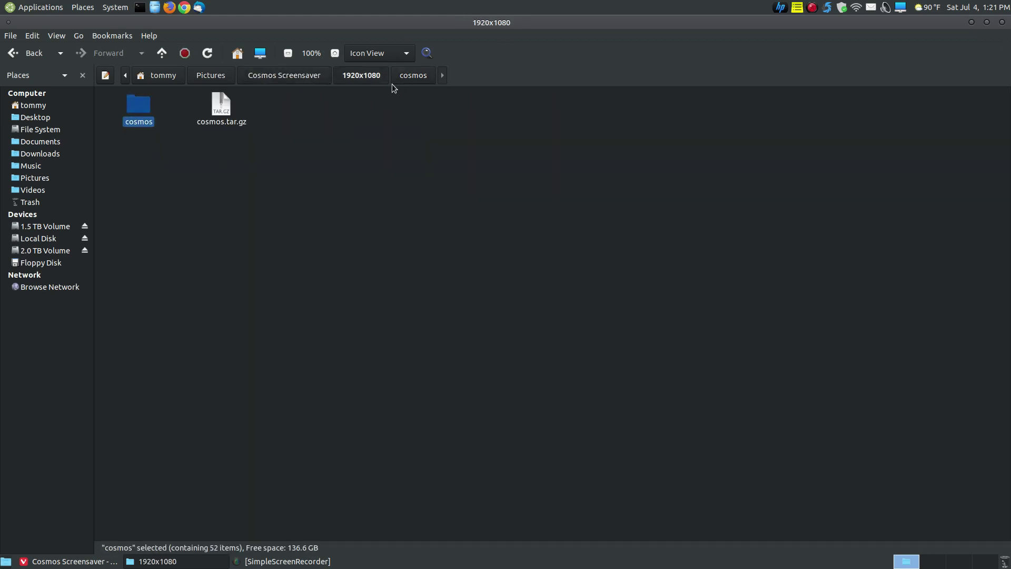
Open a new Caja window and browse from the file system root to /usr/share.
click(154, 7)
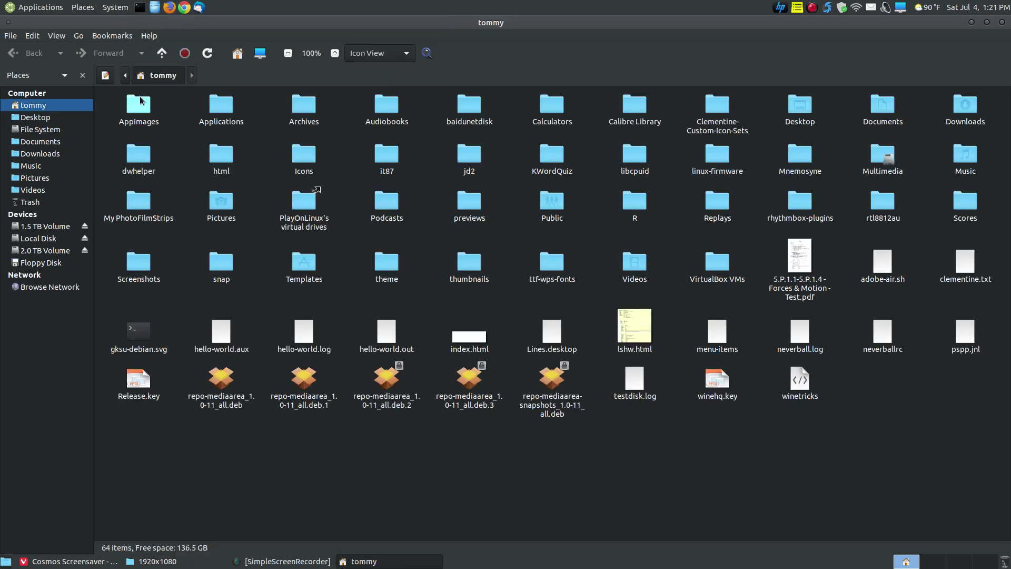
click(143, 76)
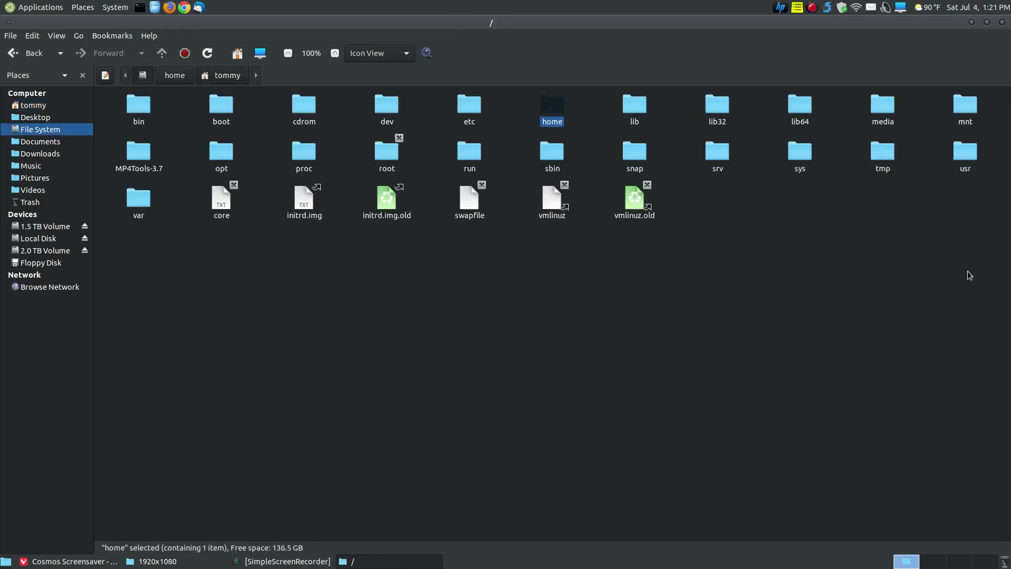
double_click(959, 160)
double_click(883, 108)
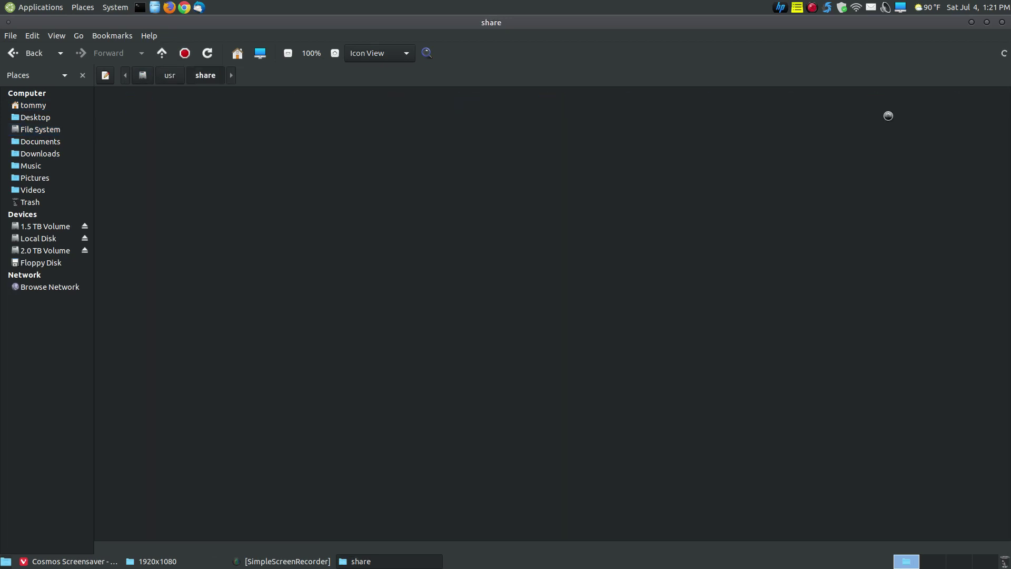
Open the backgrounds folder as Administrator, submitting the password.
click(958, 201)
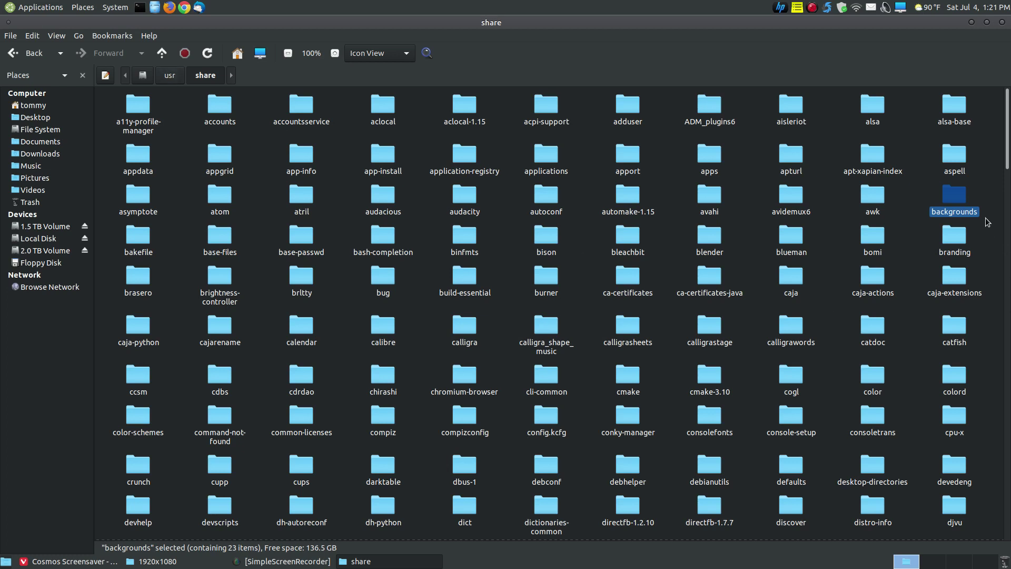
right_click(952, 202)
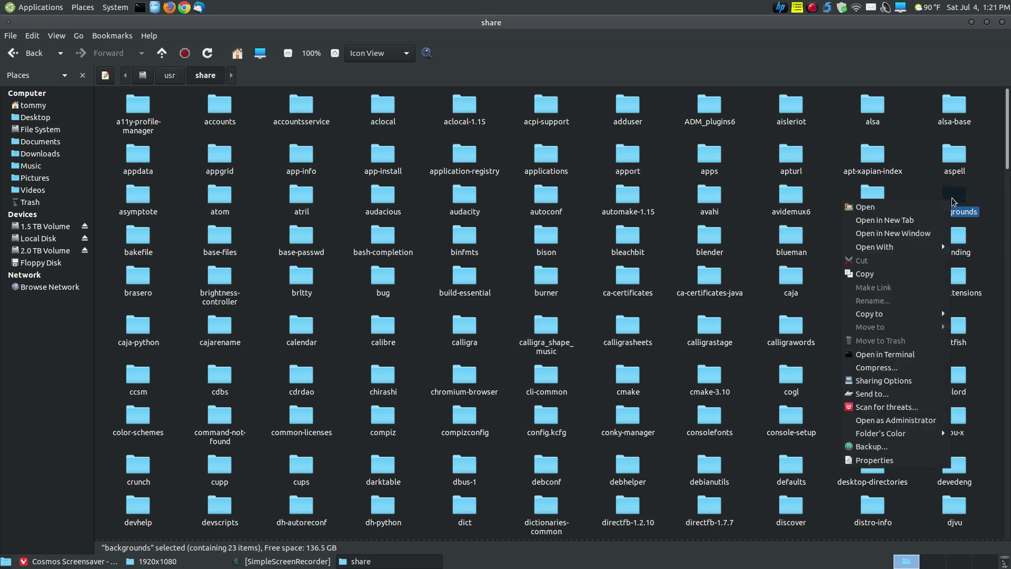
click(918, 425)
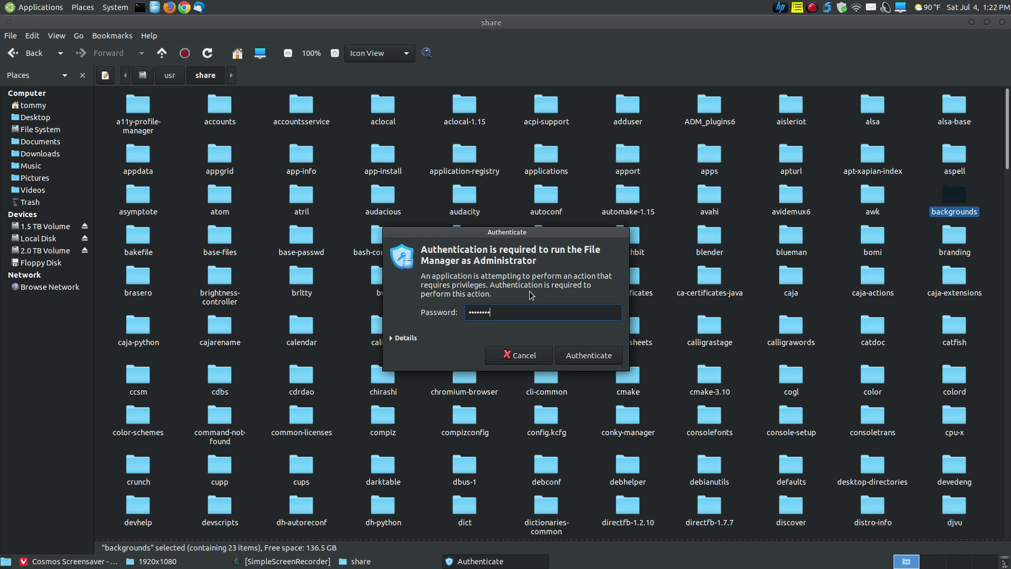
key(Return)
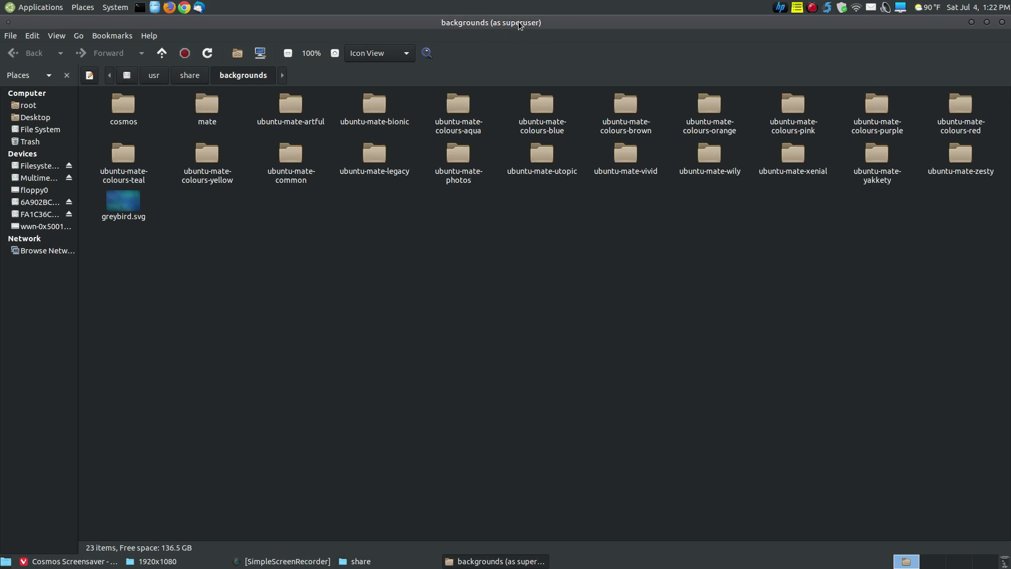
Delete the old cosmos folder from /usr/share/backgrounds.
double_click(120, 110)
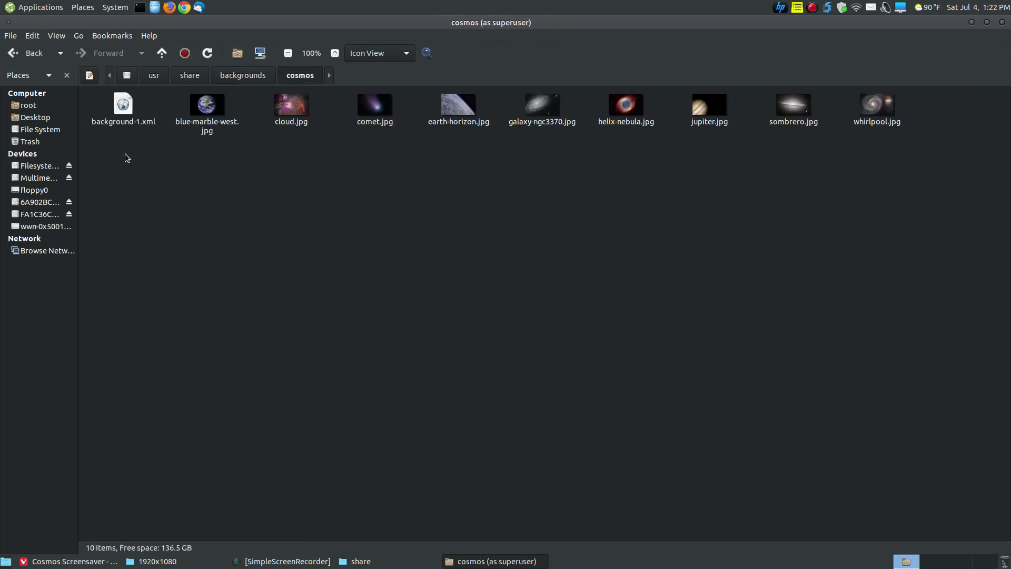
click(15, 54)
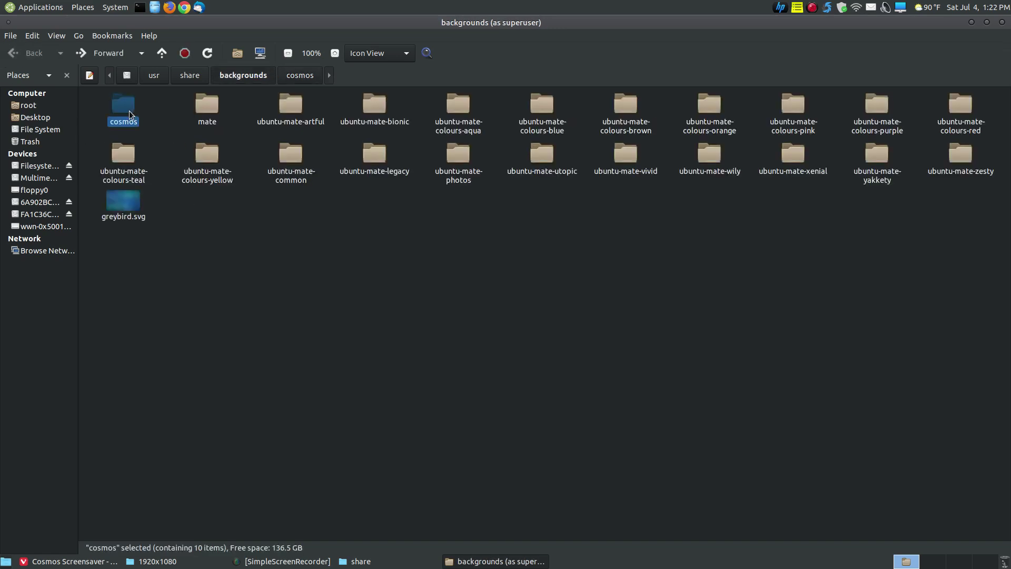
key(Delete)
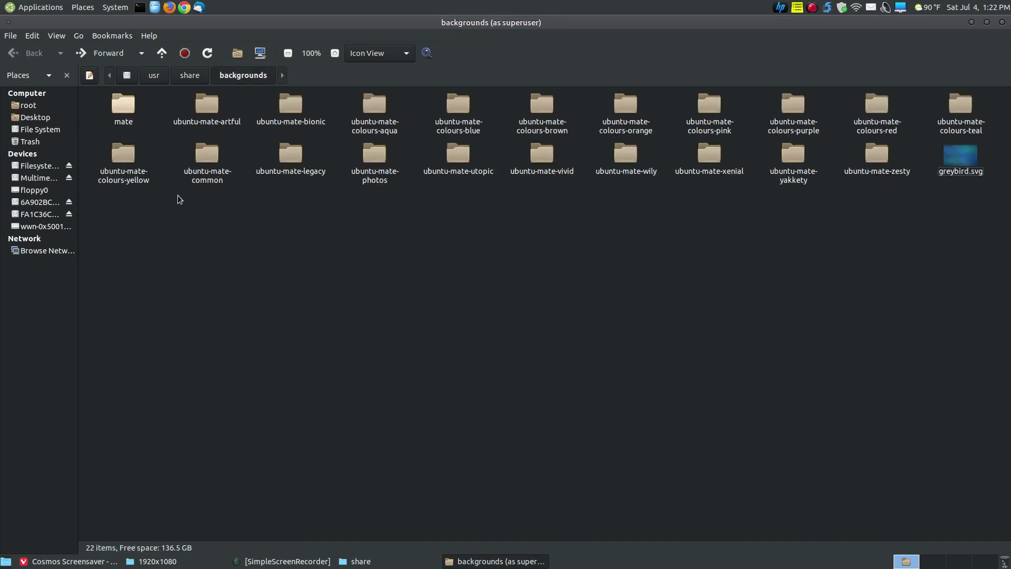
Check the new cosmos folder by previewing cosmos-hd-14.jpg, then return to 1920x1080.
click(157, 561)
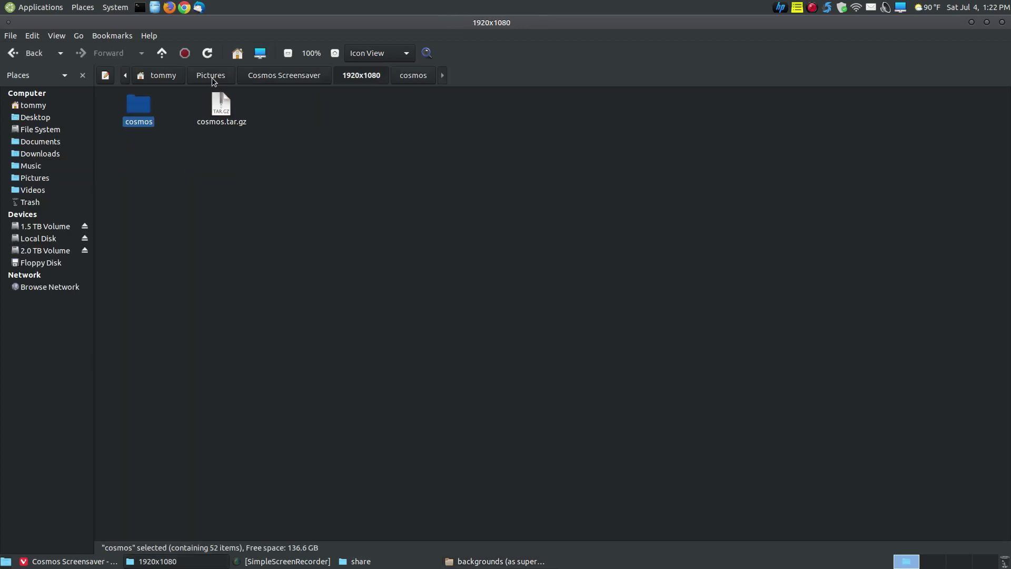
right_click(224, 105)
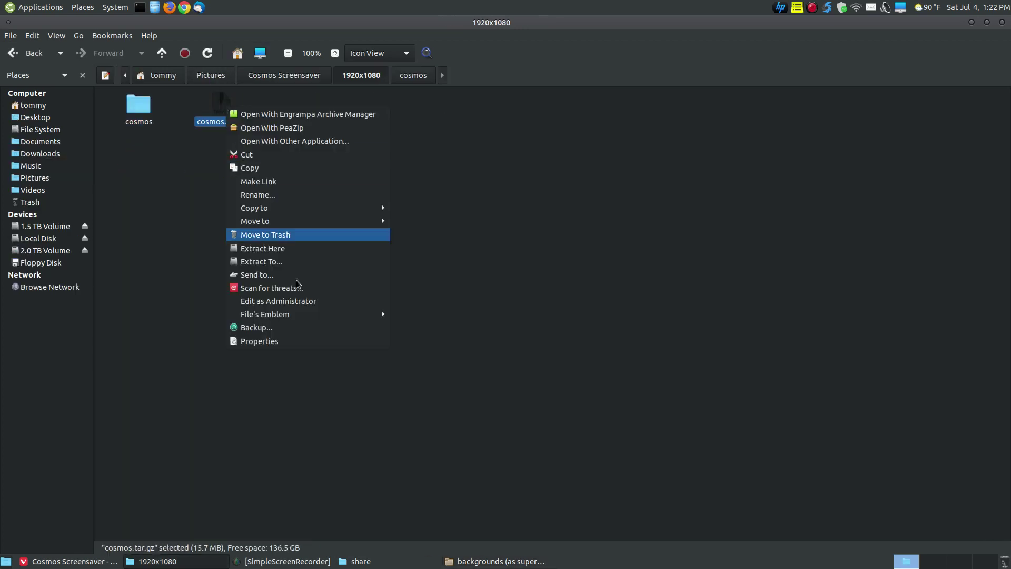
click(128, 130)
double_click(132, 114)
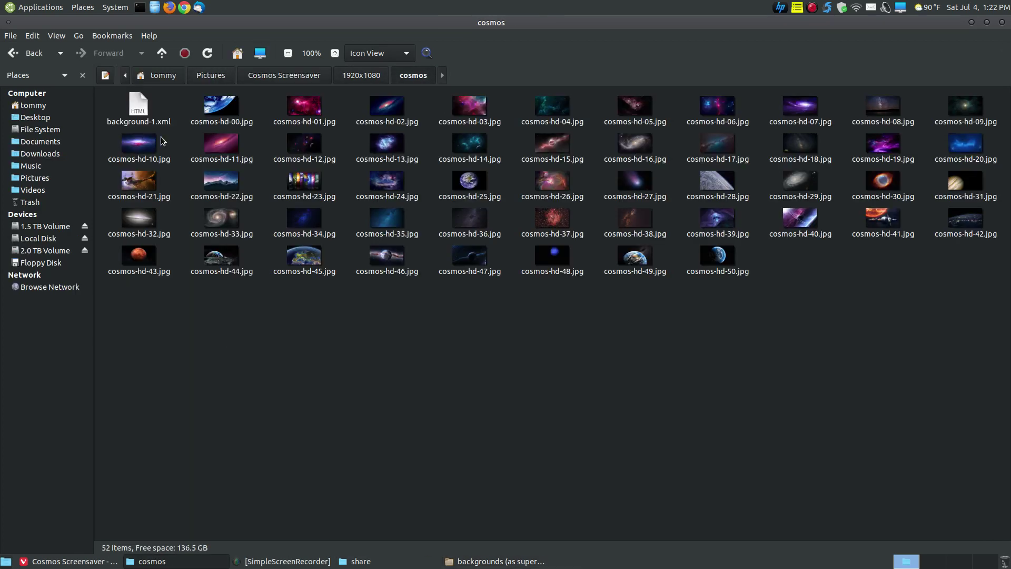
click(468, 163)
key(Return)
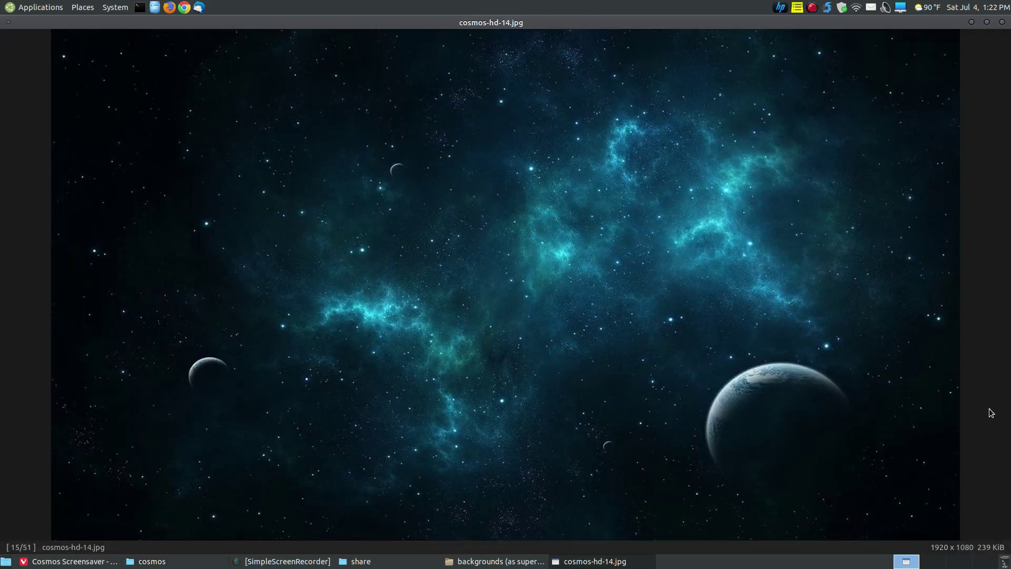
click(1002, 22)
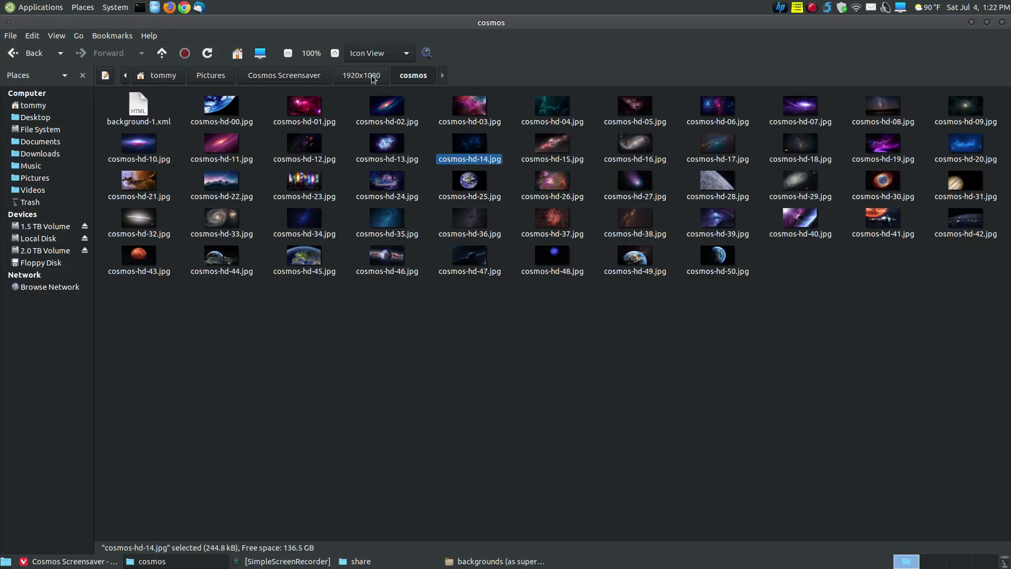
click(368, 75)
Cut the new cosmos folder, paste it into /usr/share/backgrounds, and open it to verify.
right_click(132, 108)
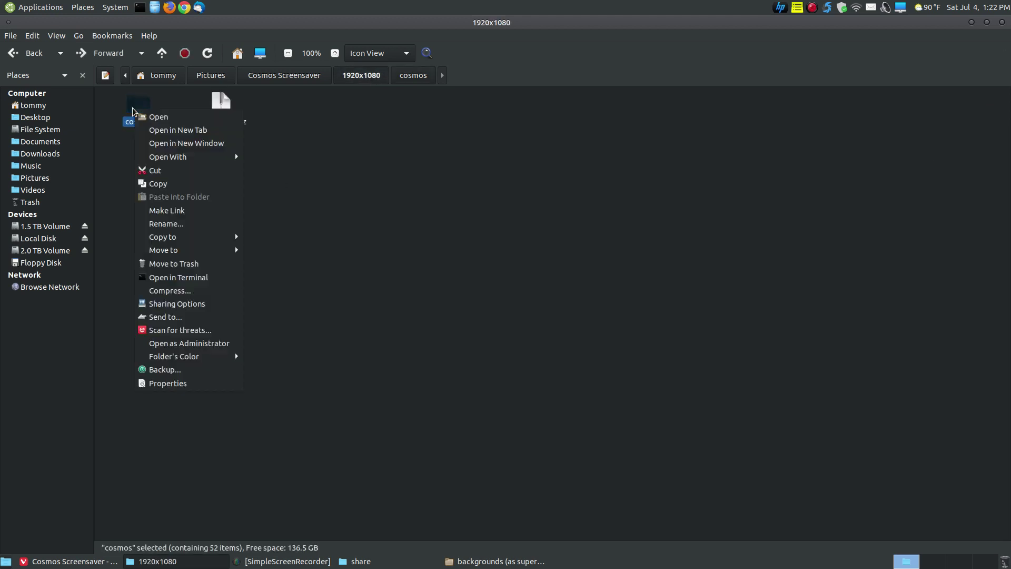
click(168, 171)
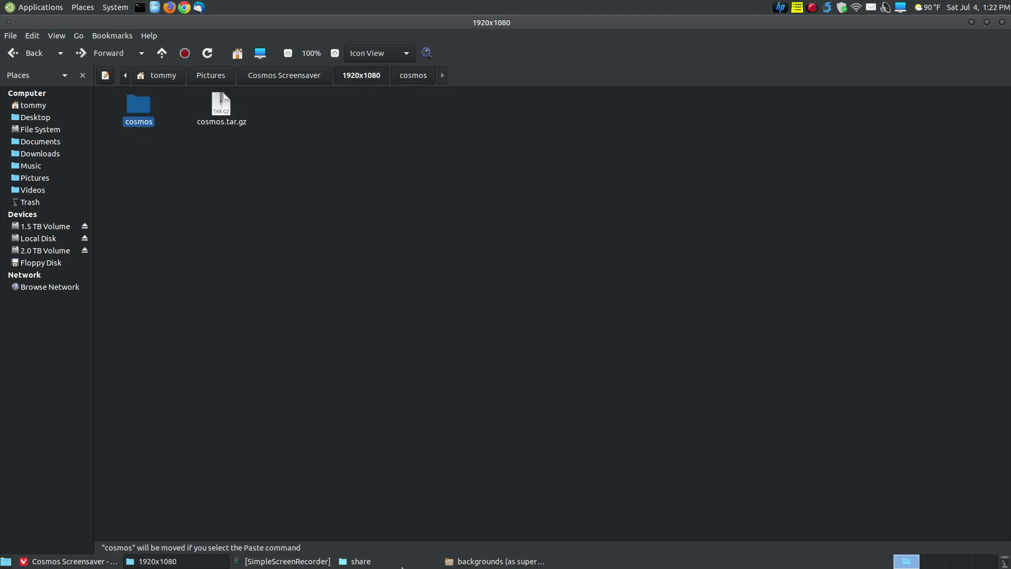
click(495, 561)
right_click(342, 324)
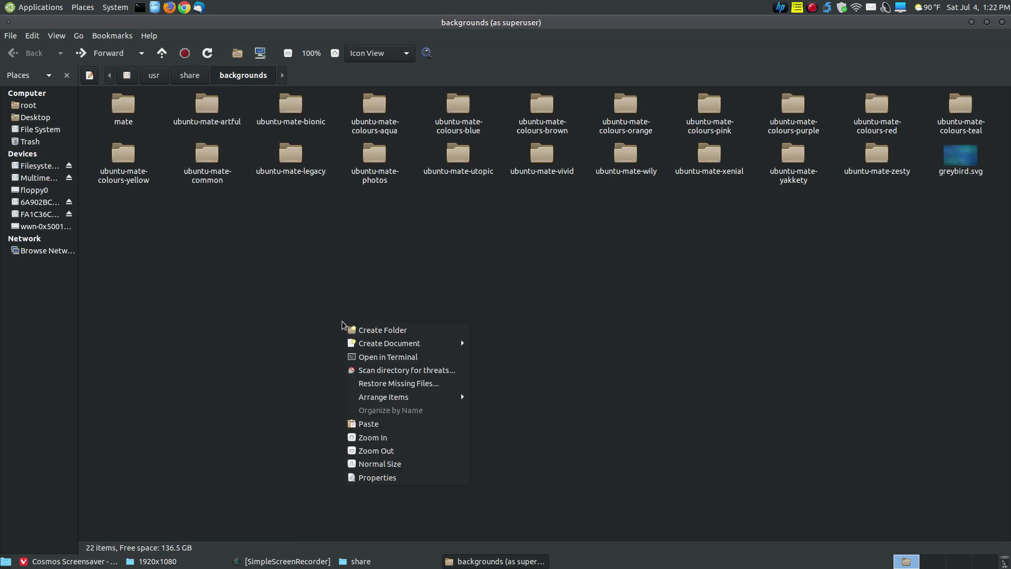
click(368, 423)
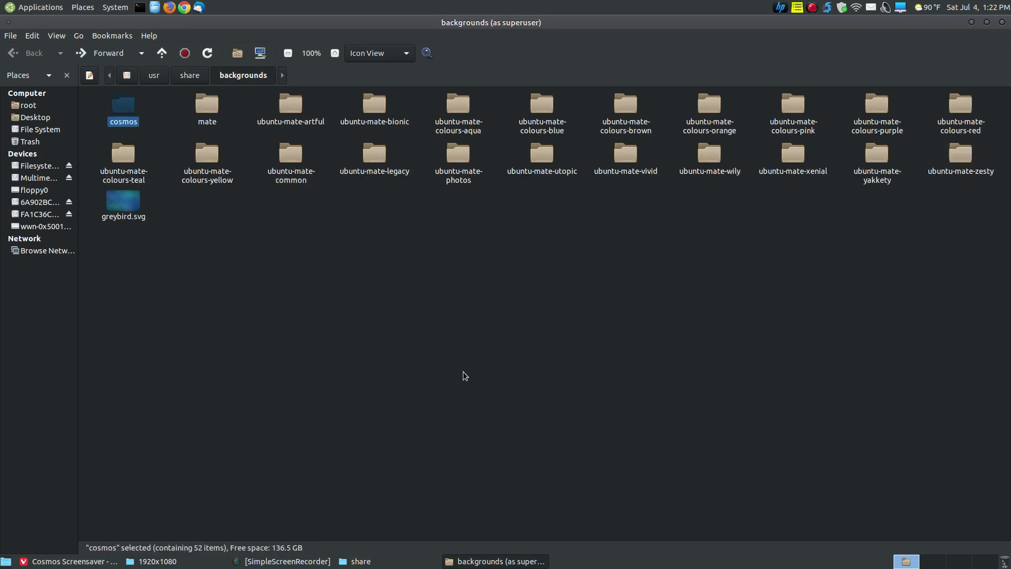
double_click(131, 105)
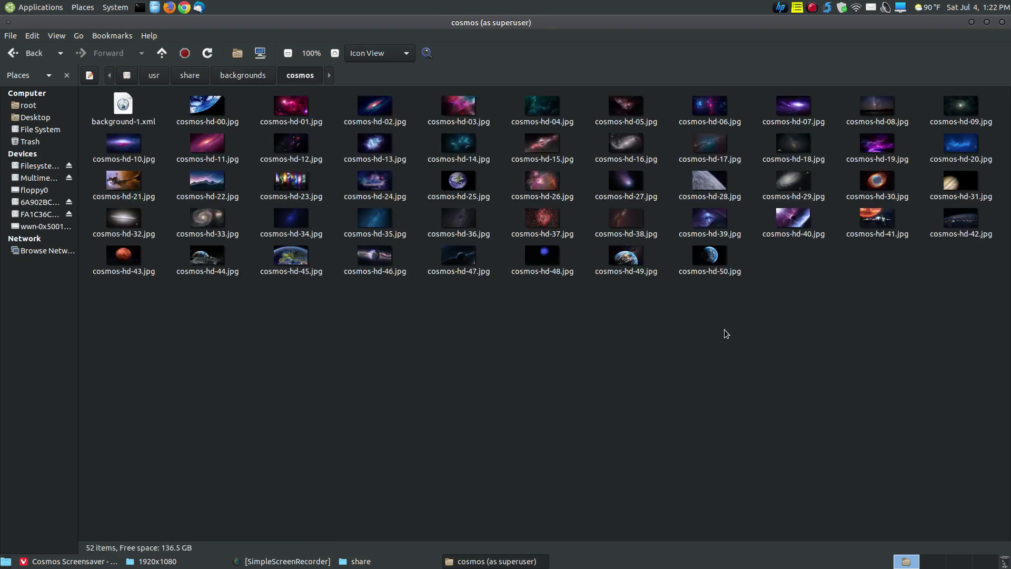
Close the Caja windows and minimise the browser to reveal the desktop.
click(1002, 22)
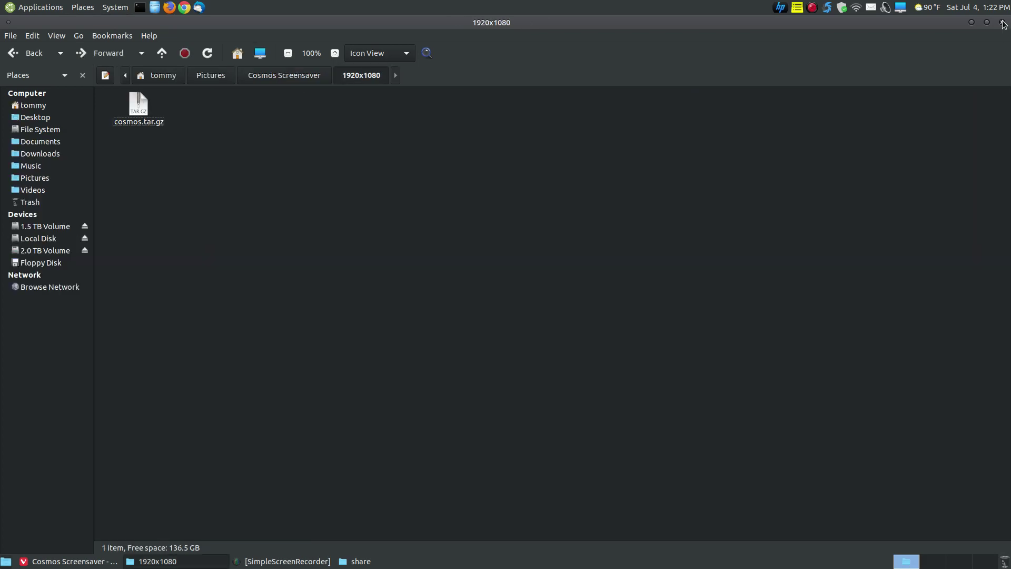
click(1002, 22)
click(1002, 23)
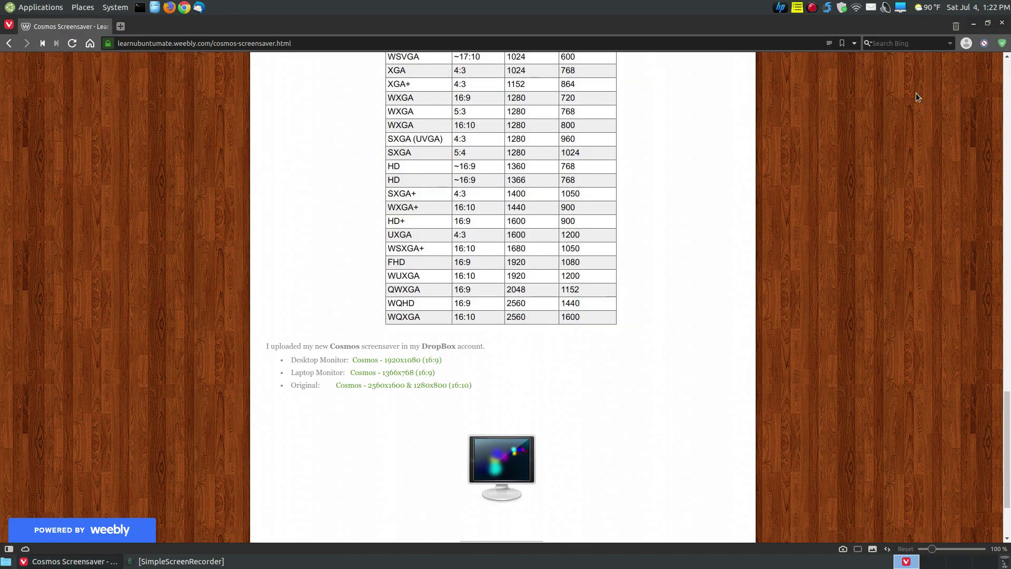
click(973, 23)
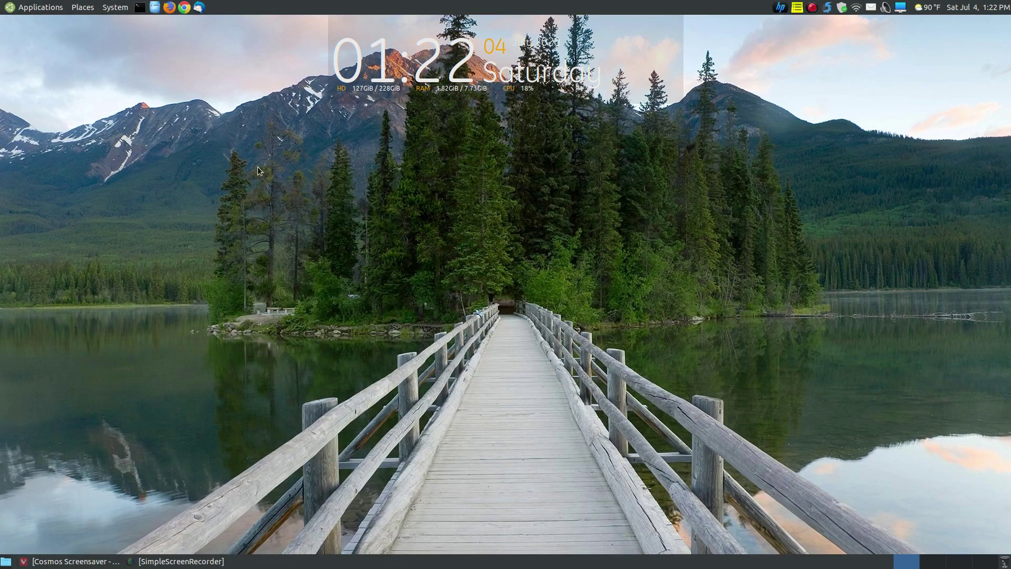
Open Screensaver Preferences from System > Preferences > Look and Feel, then close it.
click(115, 7)
mouse_move(152, 23)
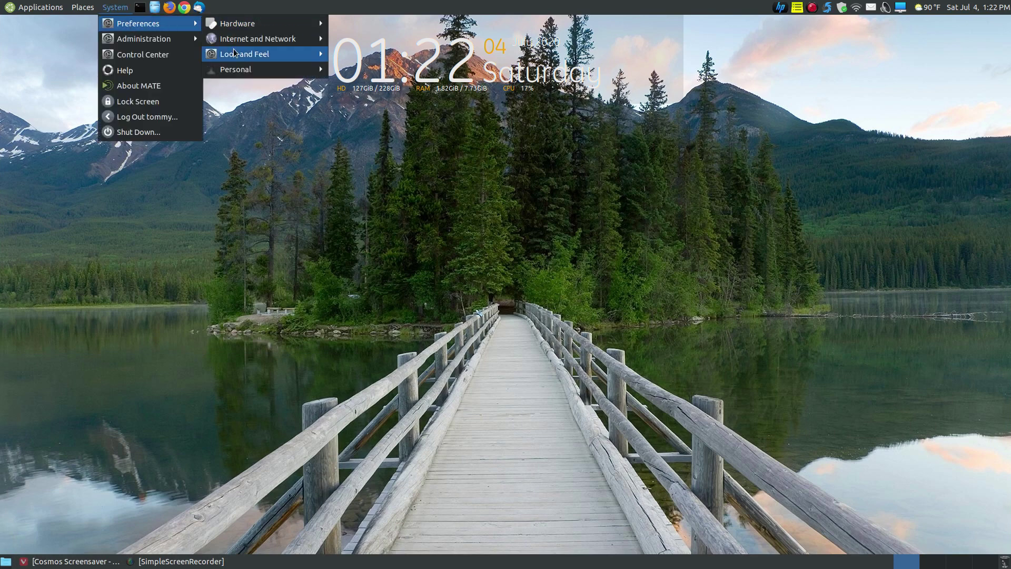
mouse_move(322, 53)
click(369, 192)
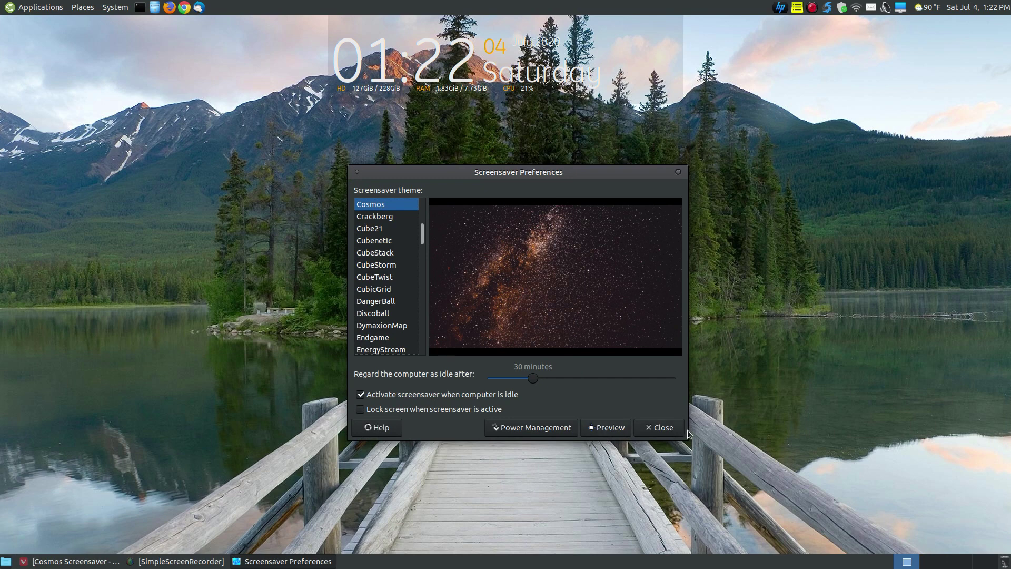
click(655, 426)
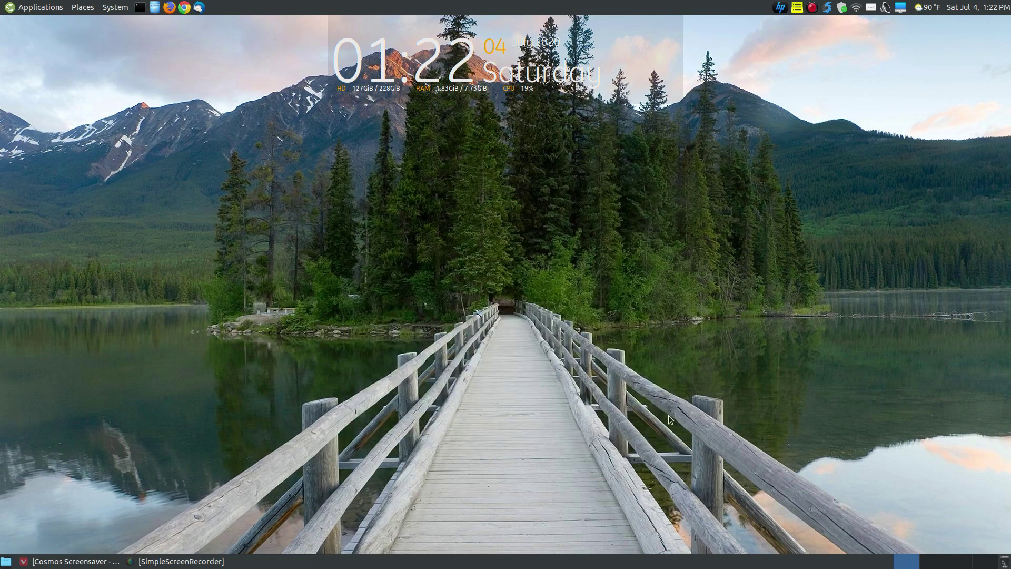
Open the Screensaver settings from the Control Center.
click(120, 8)
click(131, 55)
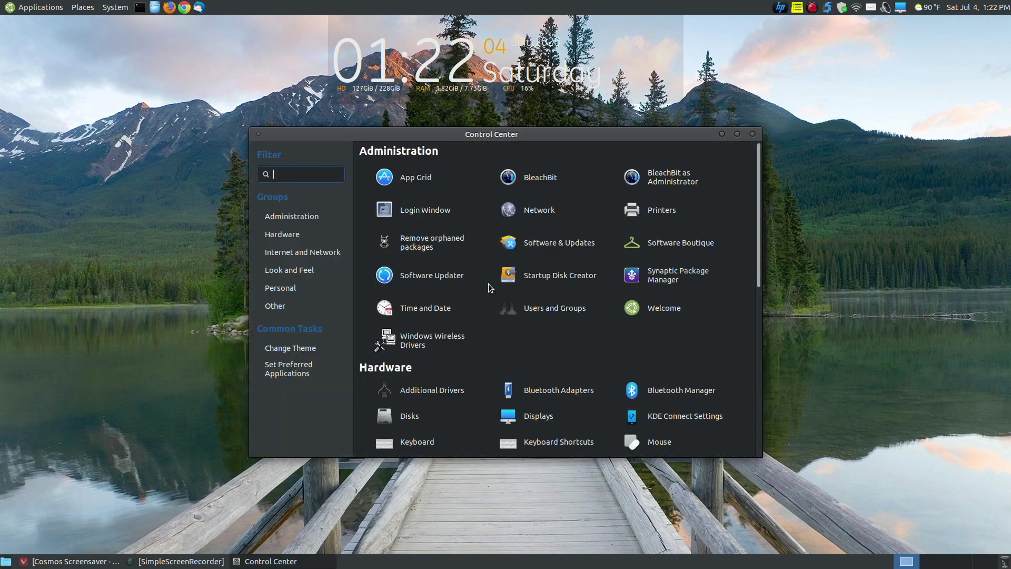
scroll(489, 287, down, 10)
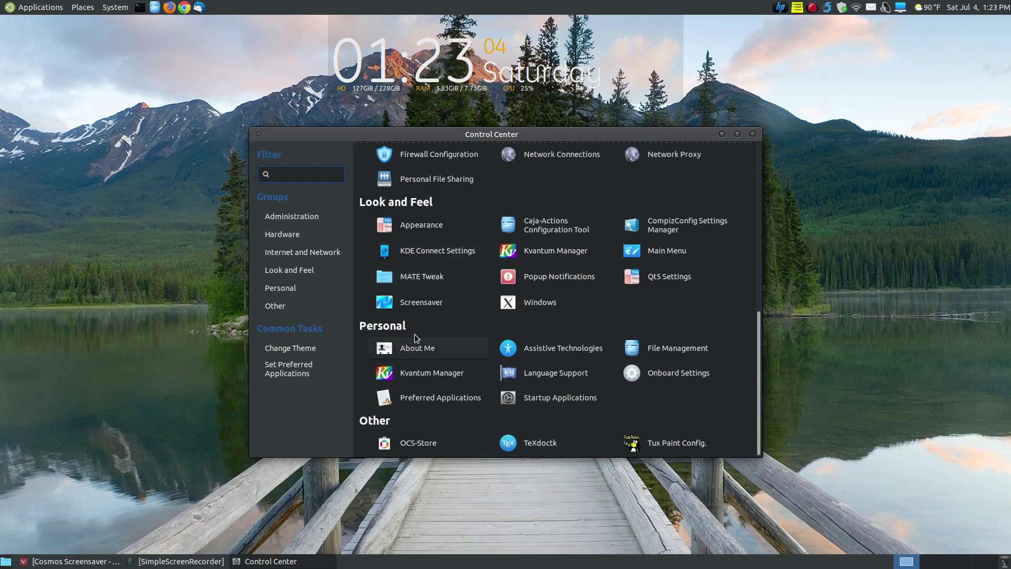
click(420, 303)
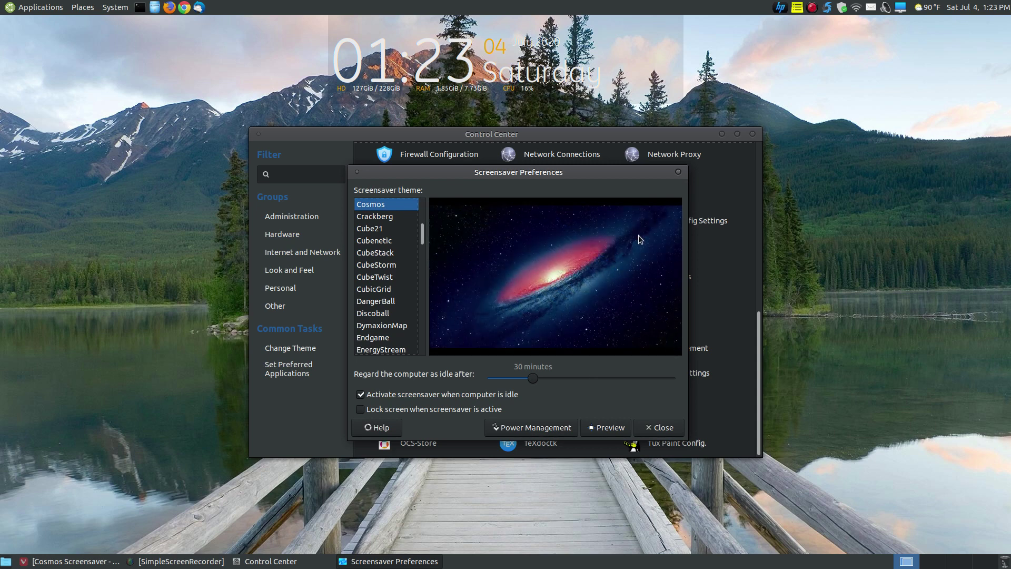
Preview the Cosmos screensaver fullscreen, then close Screensaver Preferences and Control Center.
click(603, 428)
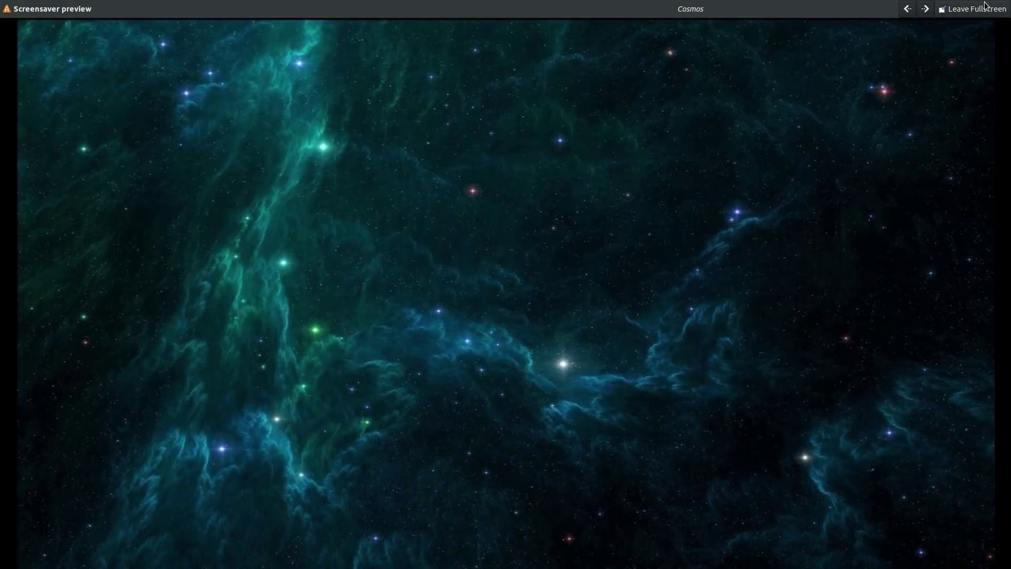
click(986, 8)
click(667, 141)
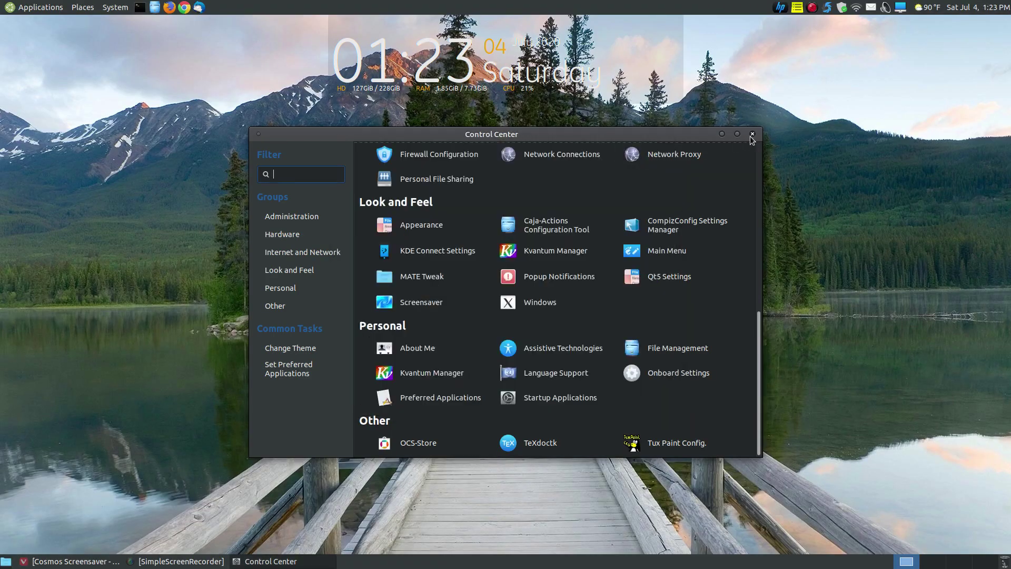
click(752, 135)
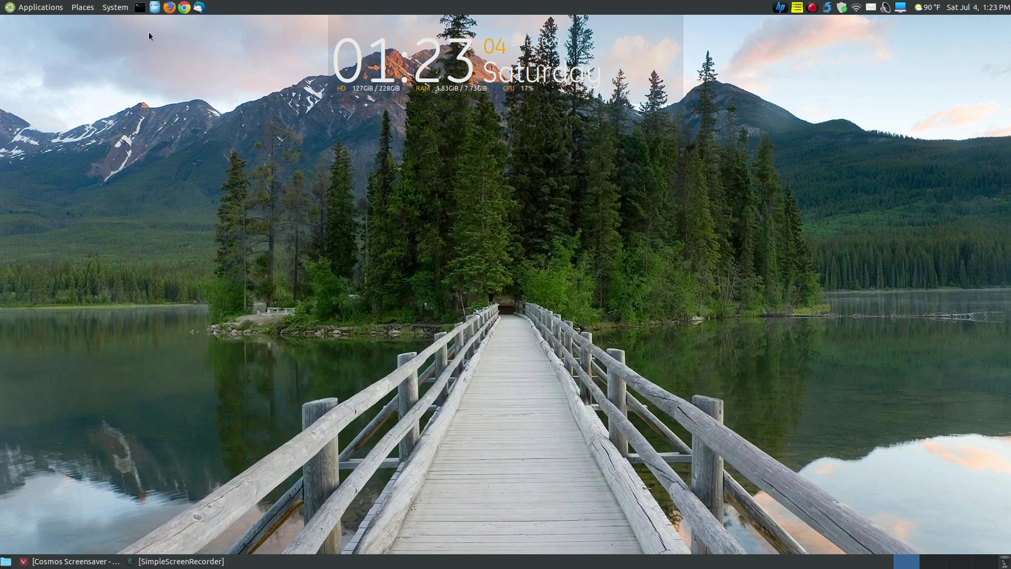
In a new Caja window, browse from root through usr, share and backgrounds into cosmos.
click(155, 8)
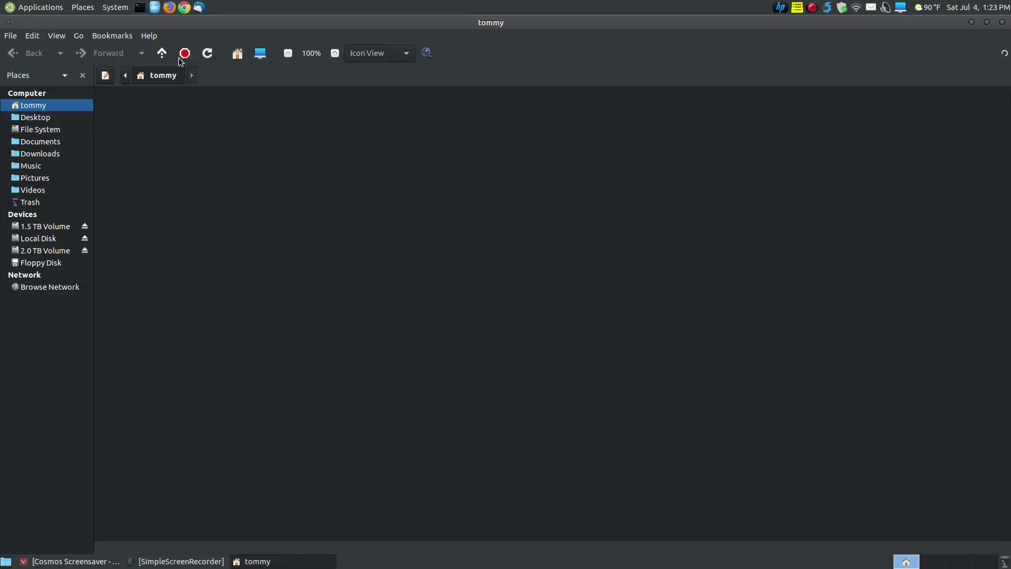
click(142, 75)
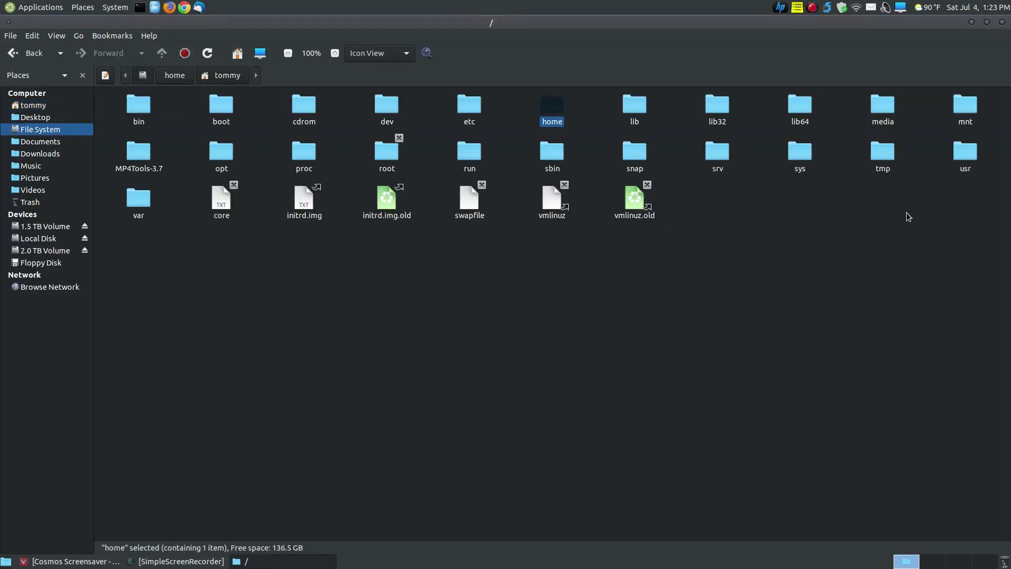
click(962, 158)
double_click(962, 157)
double_click(896, 106)
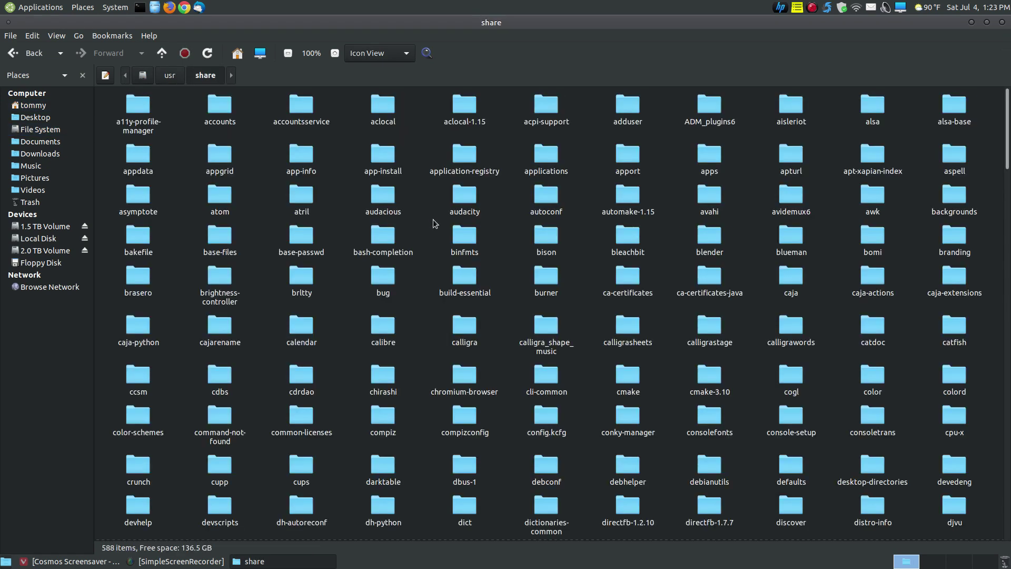
click(956, 206)
double_click(956, 206)
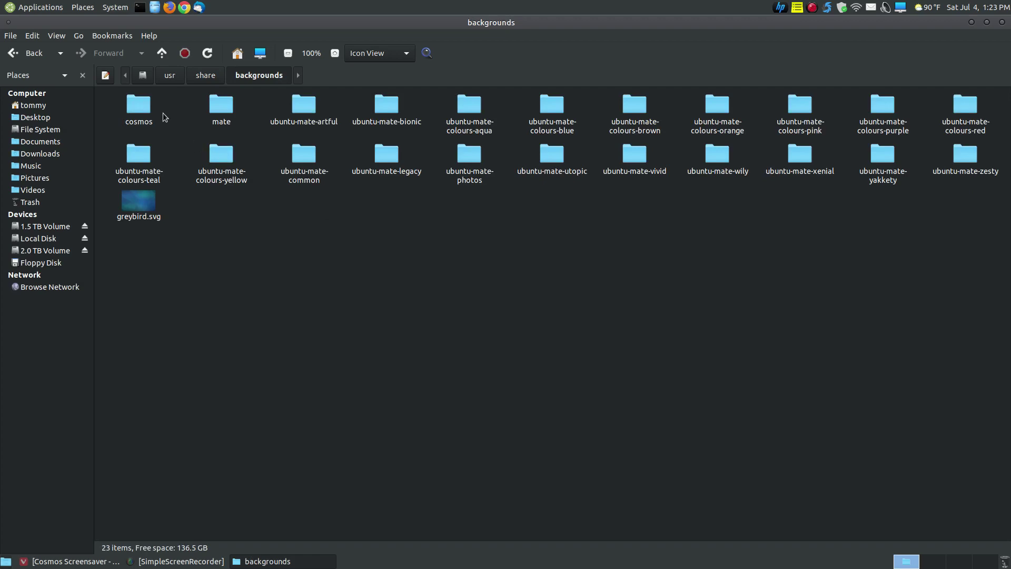
click(142, 109)
double_click(143, 109)
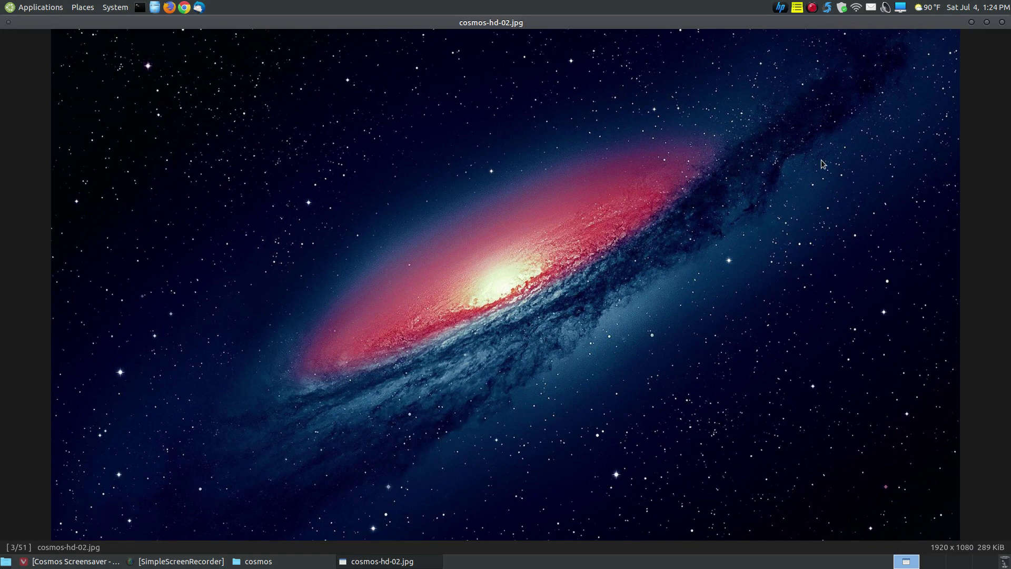
click(1002, 22)
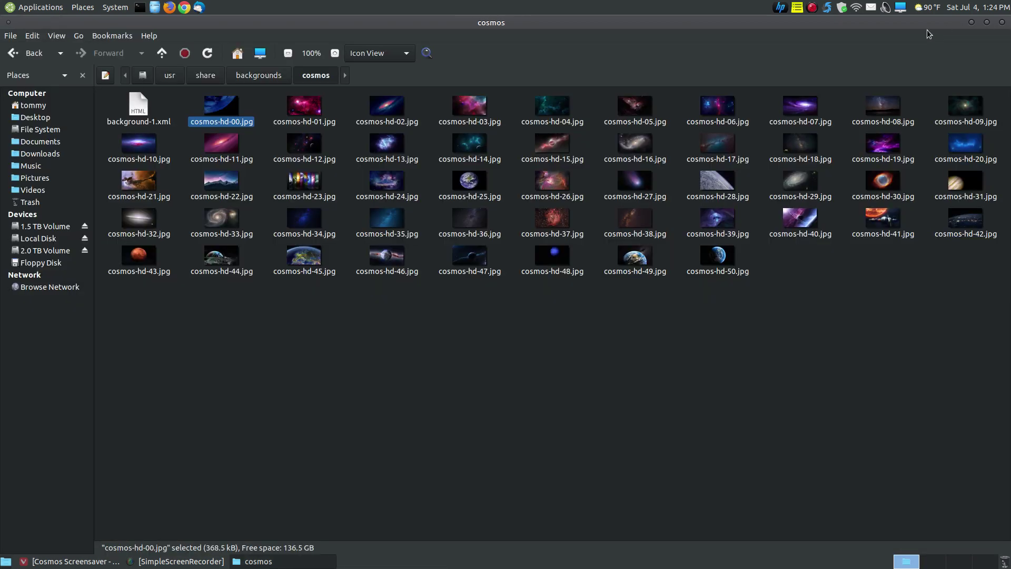
Close Caja, open Screensaver Preferences from System > Preferences, and launch Power Management.
click(1002, 22)
click(110, 8)
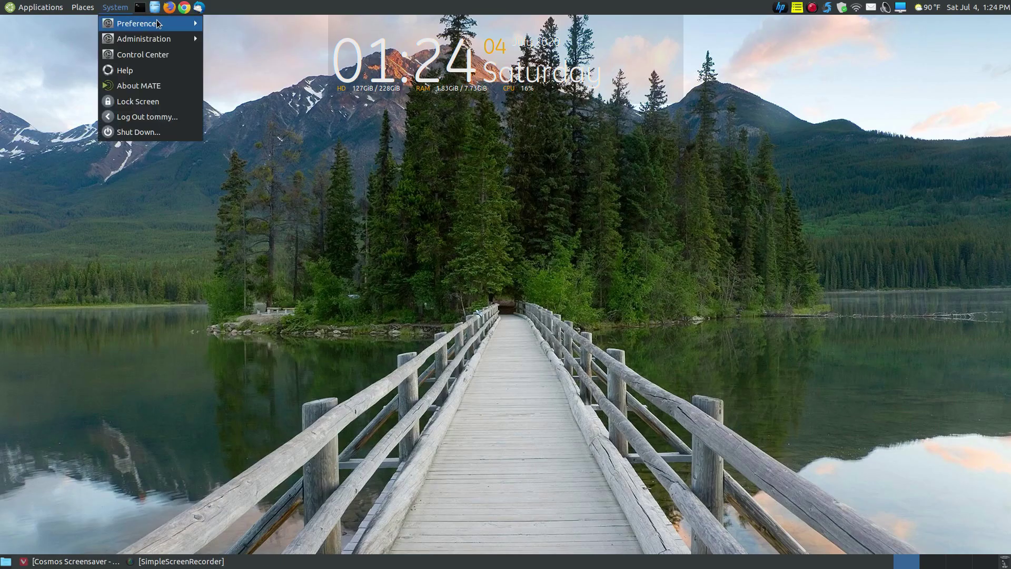
mouse_move(147, 23)
mouse_move(259, 55)
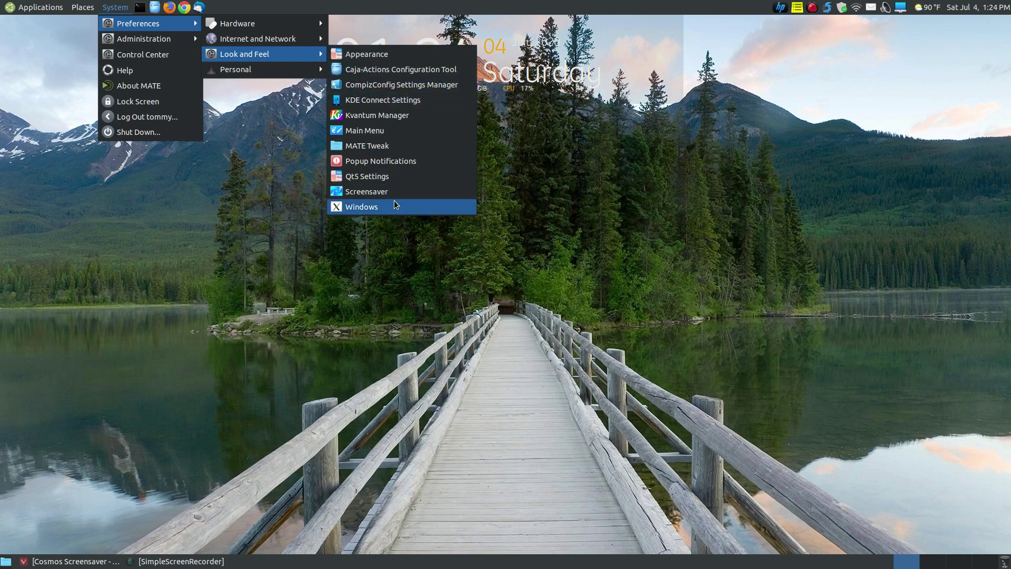
click(368, 192)
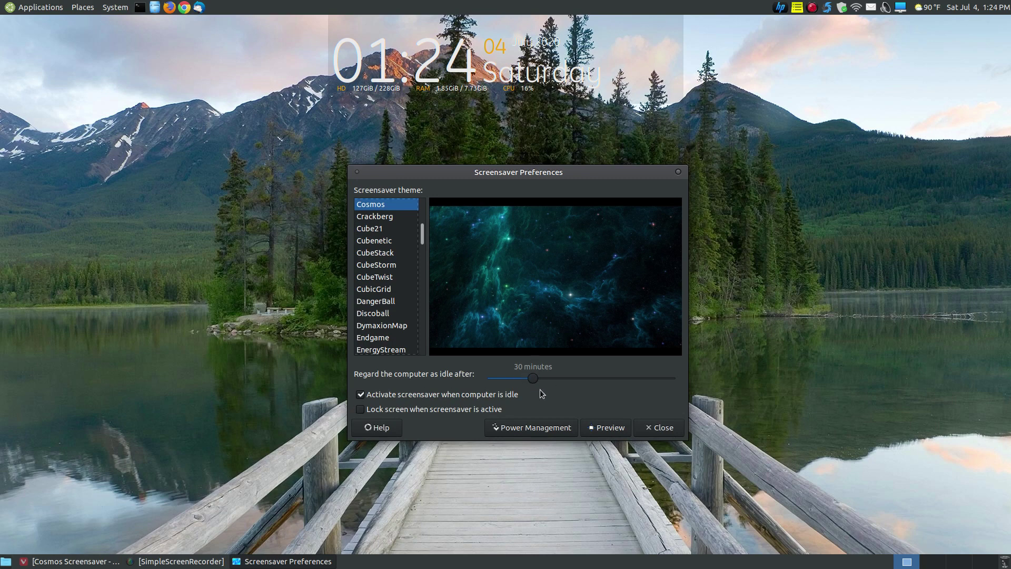
click(530, 430)
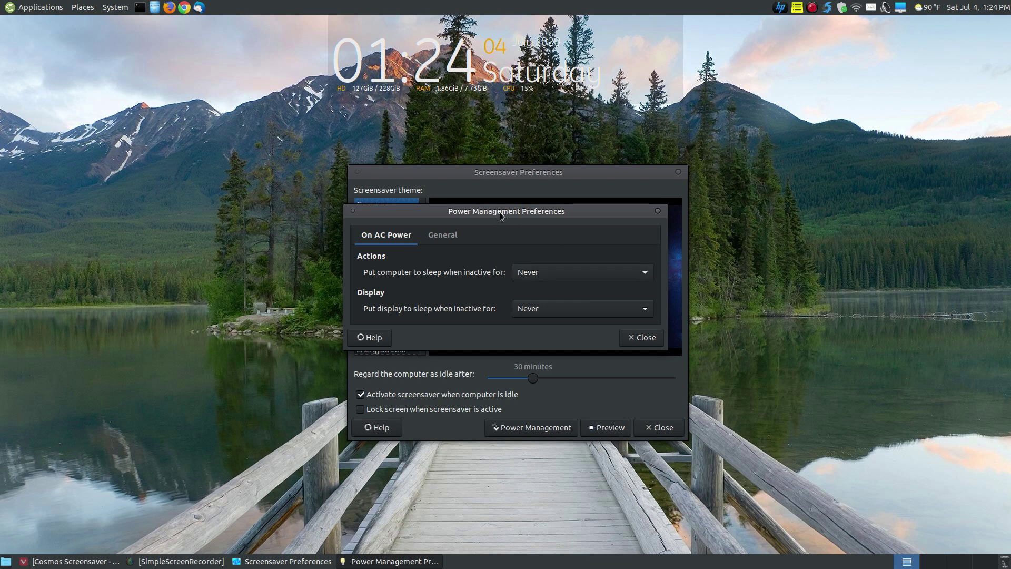
Review the 'Put computer to sleep' timeout choices, leave it at Never, and close Power Management.
drag(501, 216, 519, 199)
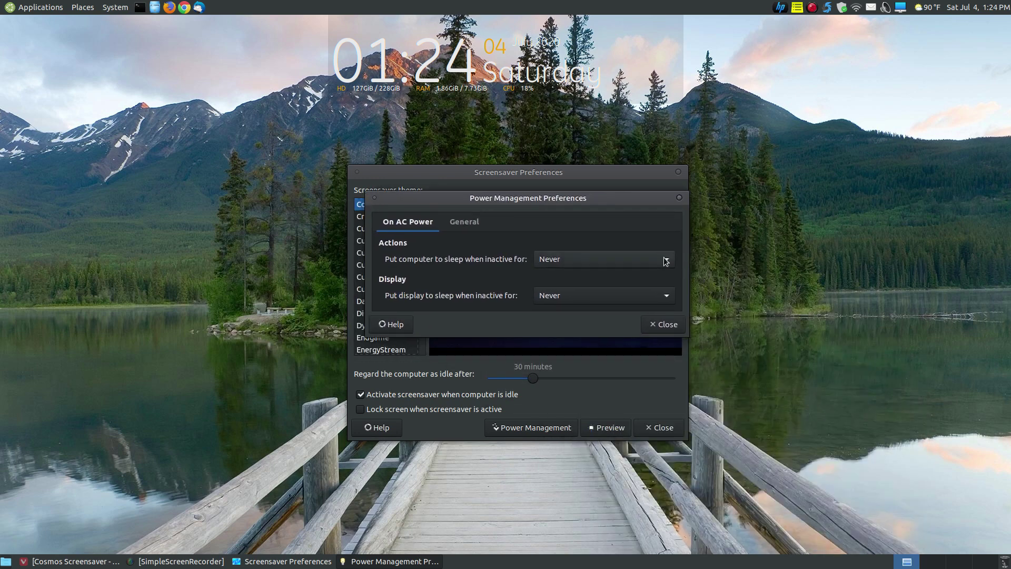
click(667, 260)
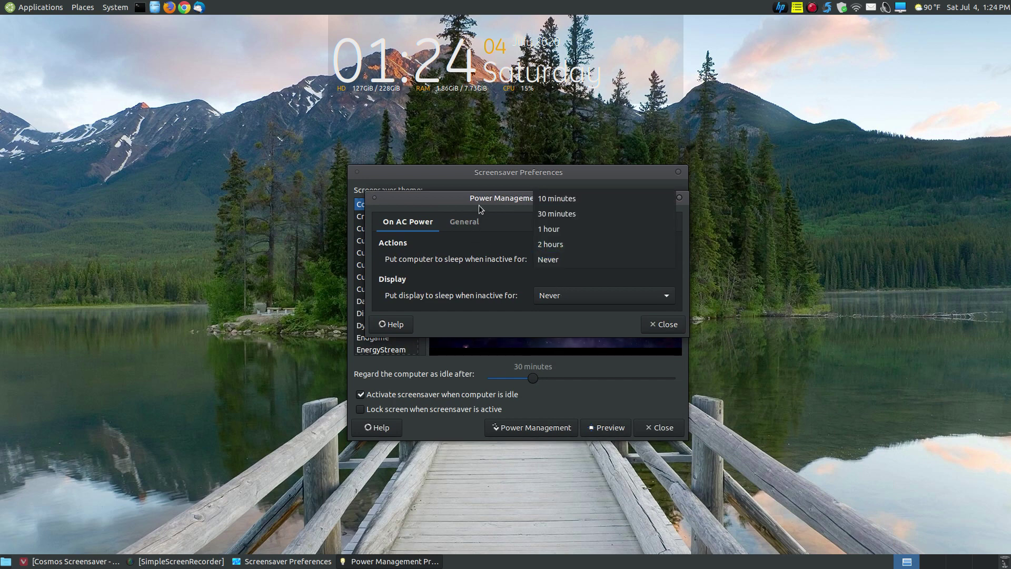
click(460, 269)
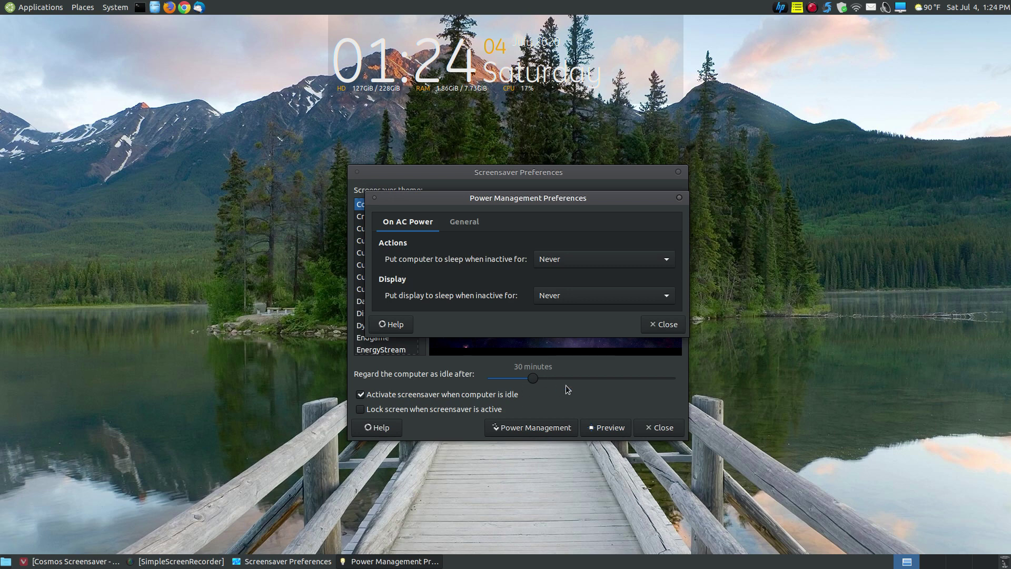
click(666, 261)
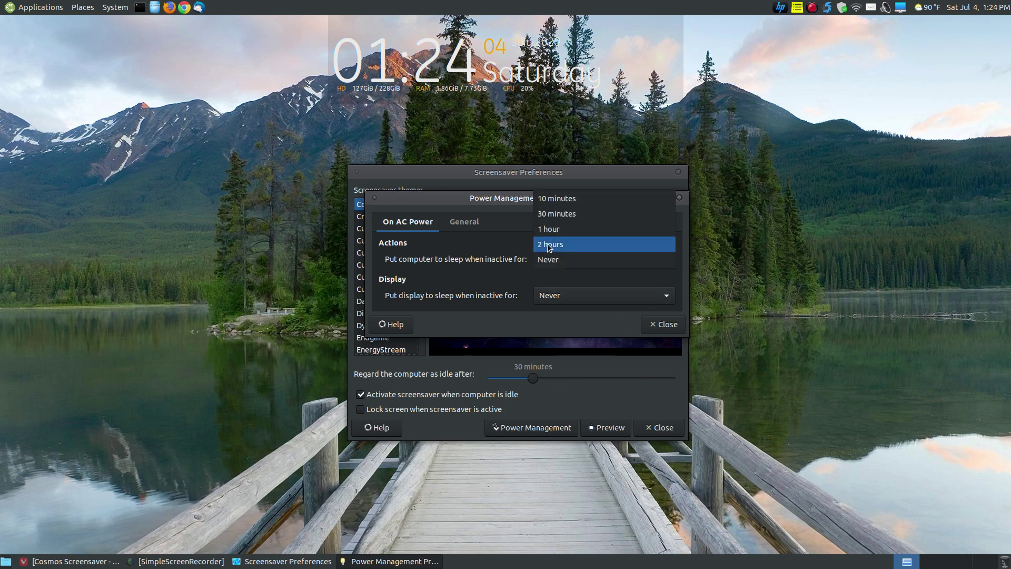
click(481, 201)
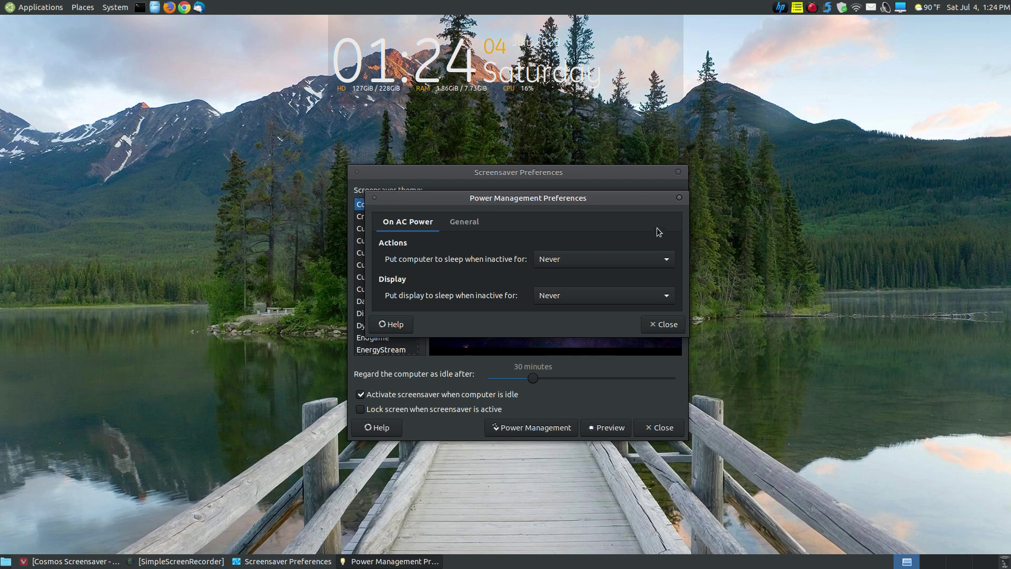
click(679, 198)
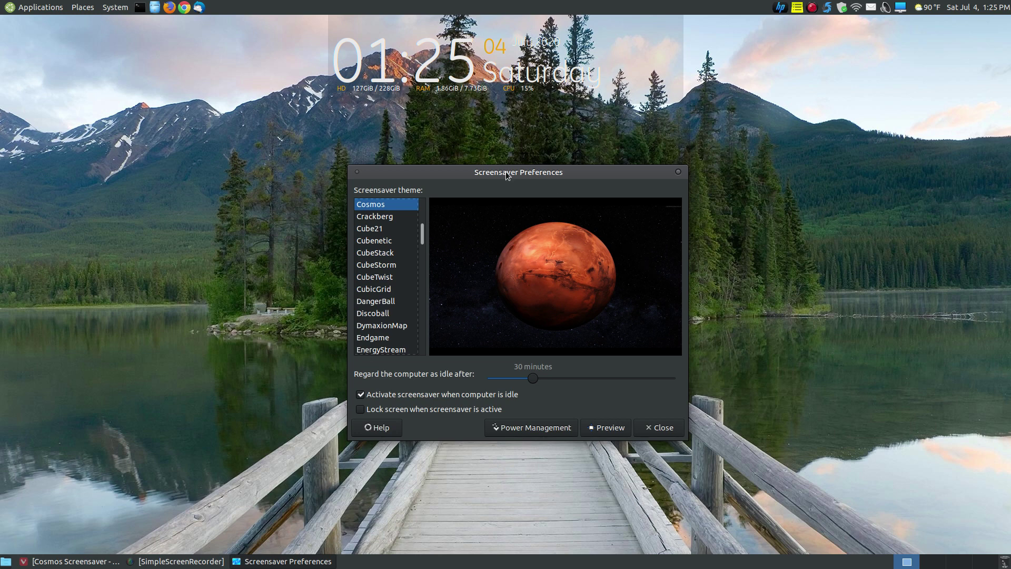
Close Screensaver Preferences, scroll through the Cosmos Screensaver tutorial in Vivaldi, then minimise Vivaldi.
click(648, 427)
click(79, 560)
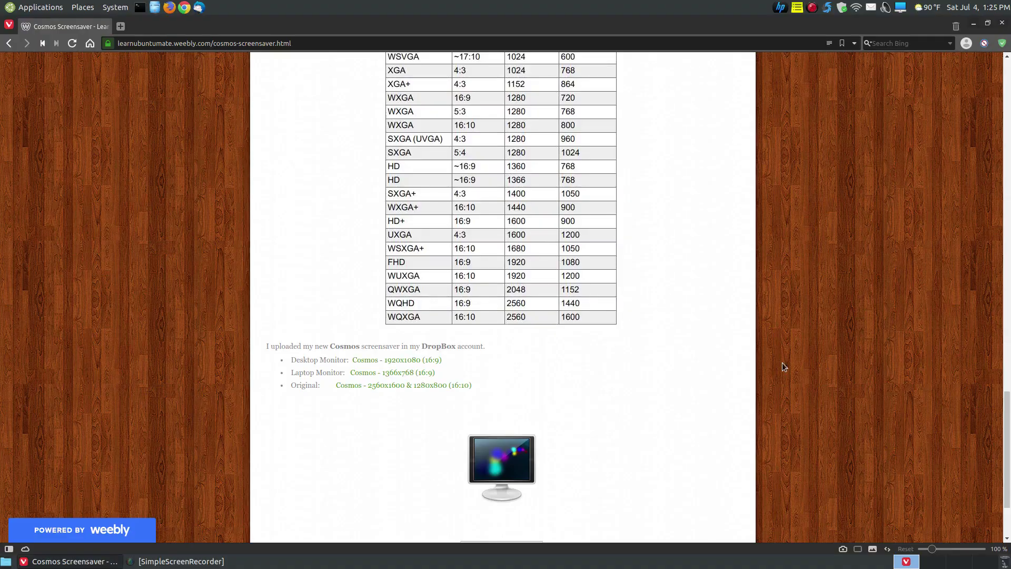
scroll(529, 288, up, 20)
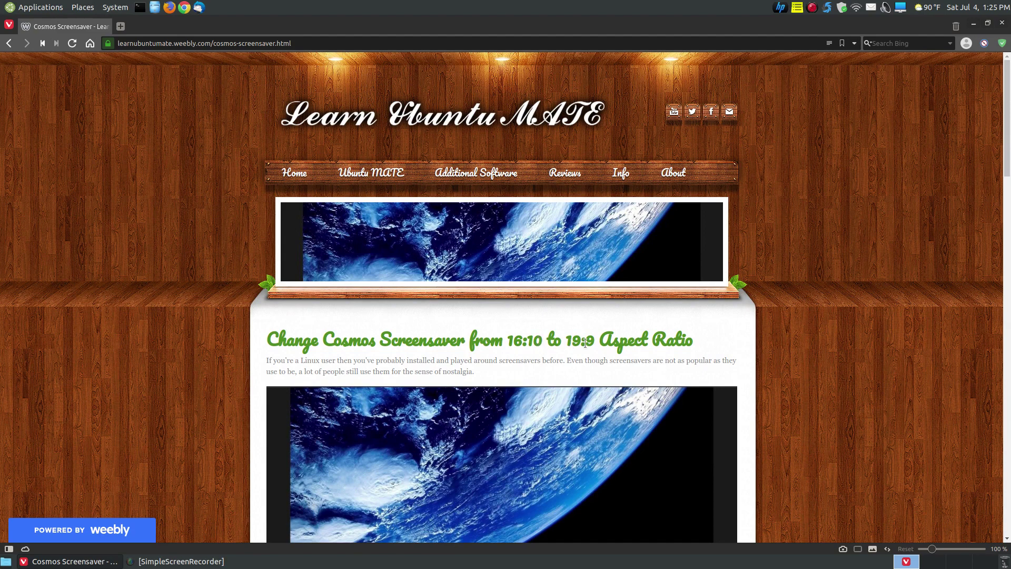
drag(1007, 137, 998, 394)
click(974, 24)
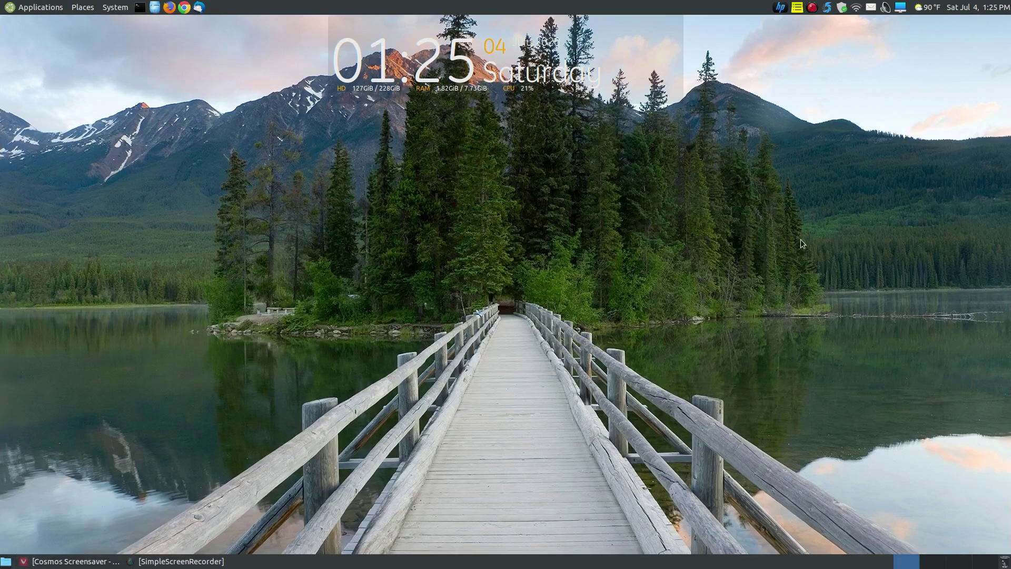